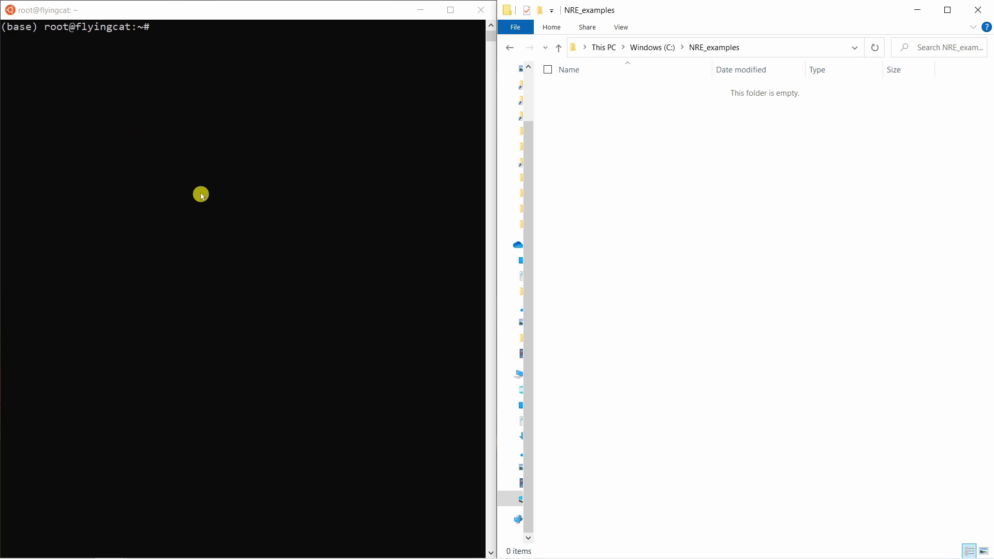
Step: Change the terminal's working directory to the C drive at /mnt/c
left_click(133, 159)
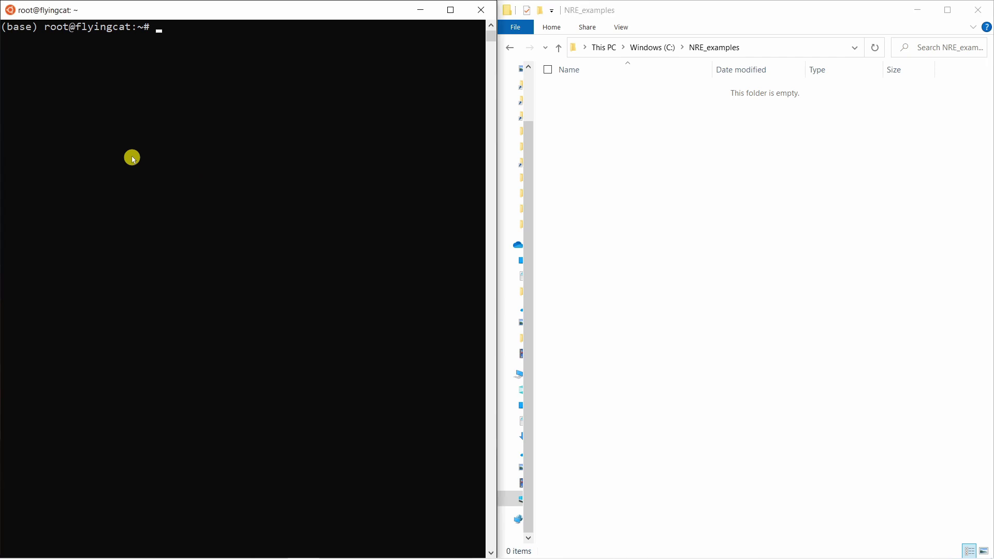
type("cd /")
type("mnt")
type("/c")
key("Return")
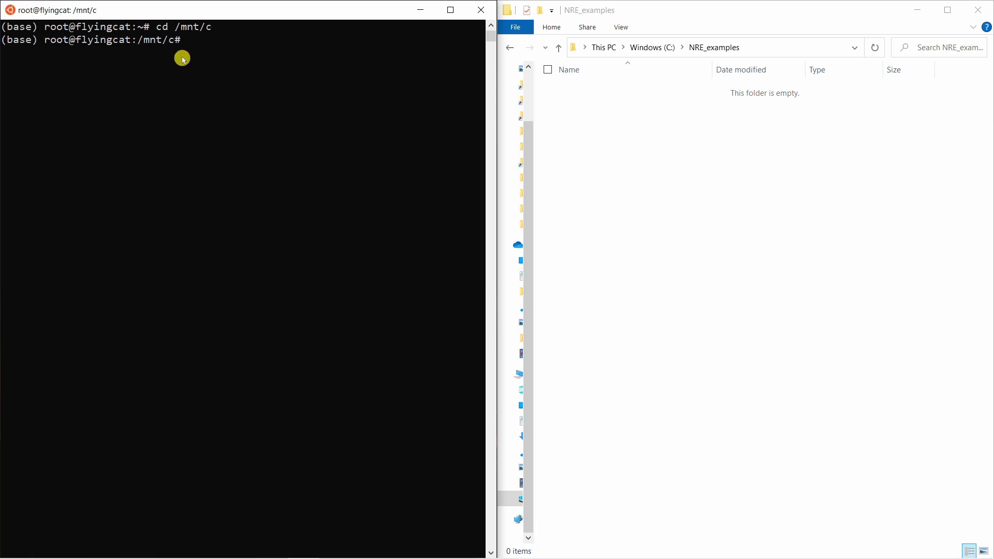
left_click(254, 119)
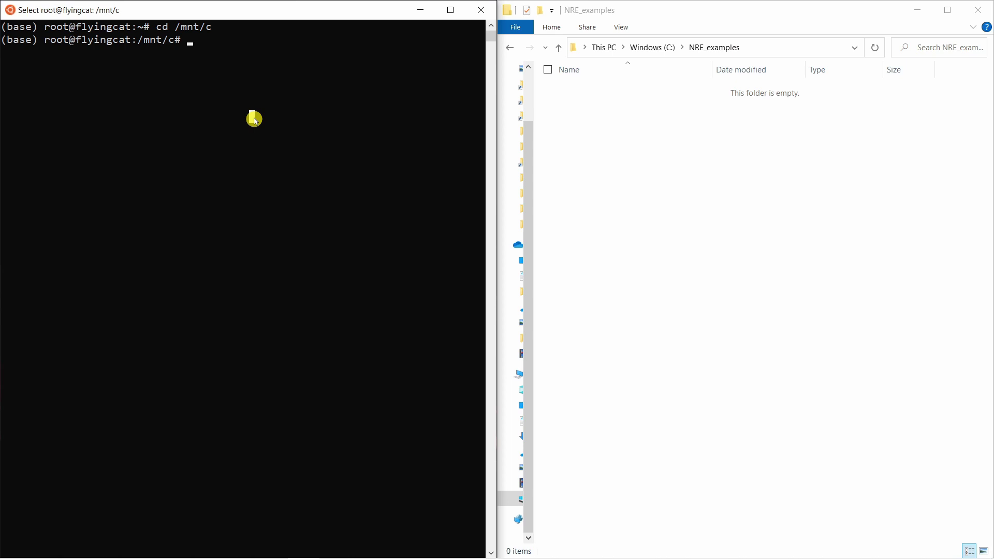
key("Escape")
Step: Enter the NRE_examples folder and run neper to confirm Neper 4.2.0 is installed
type("cd ")
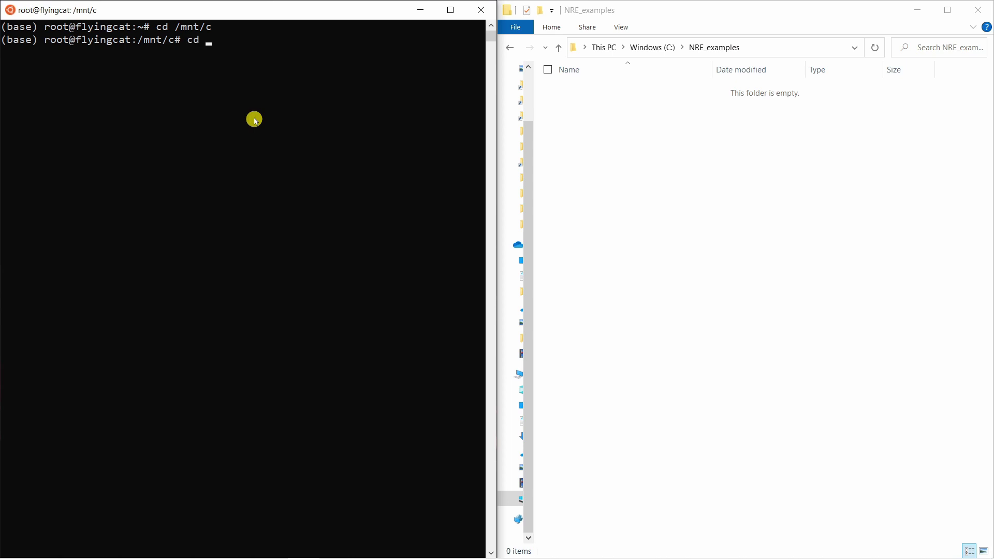
type("NR")
type("E")
key("Tab")
key("Return")
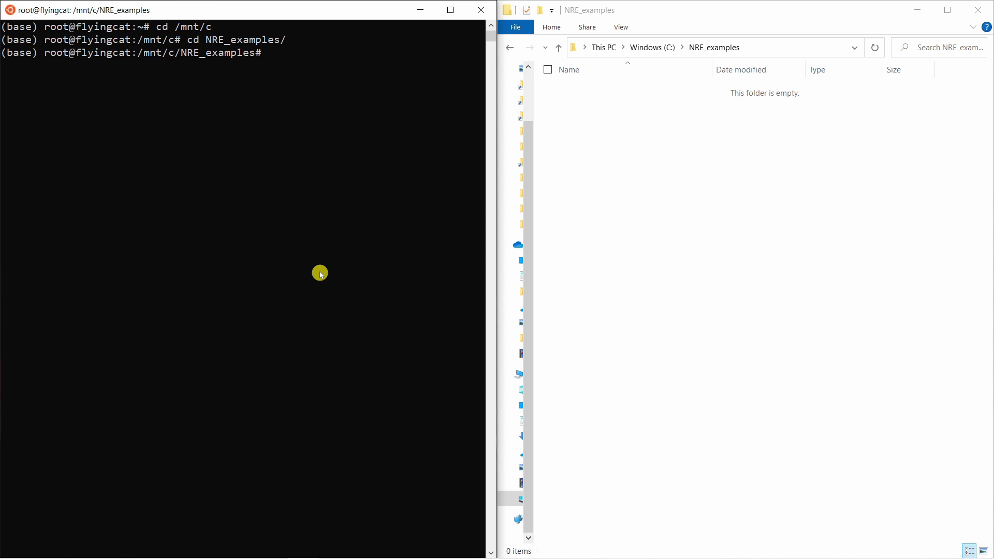
type("neper")
key("Return")
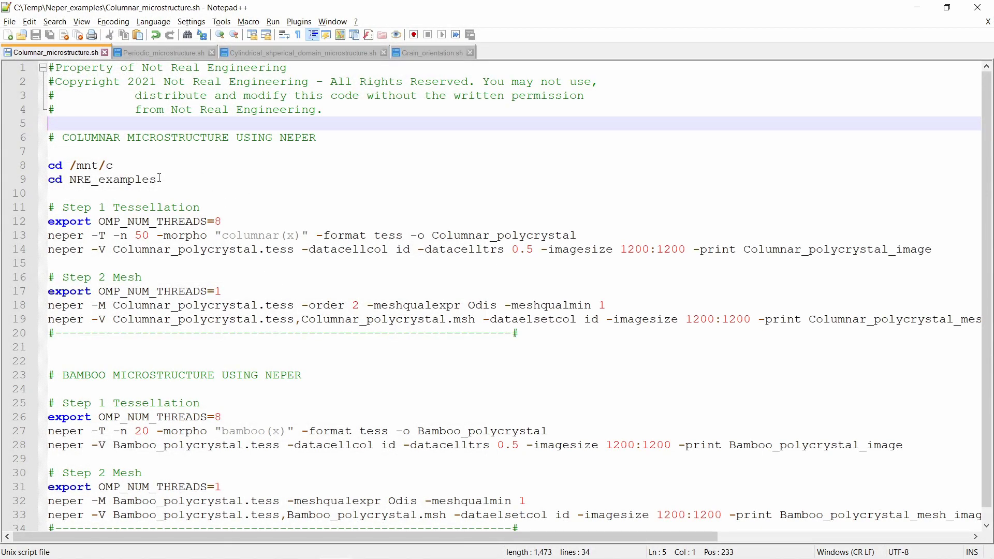
Step: Run line 12's export OMP_NUM_THREADS=8 in the terminal
left_click_drag(159, 179, 44, 166)
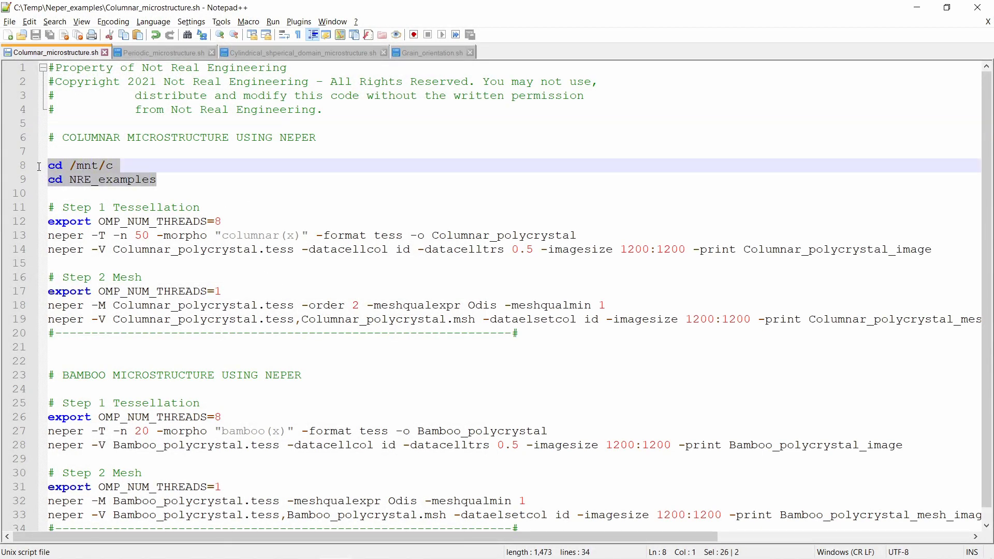
left_click(63, 194)
left_click_drag(200, 207, 48, 207)
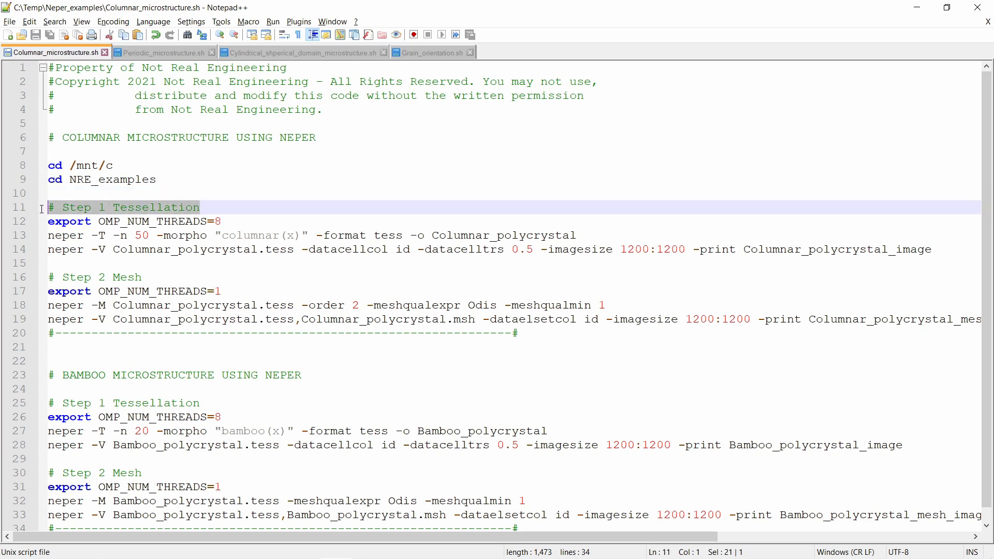
left_click_drag(229, 221, 34, 223)
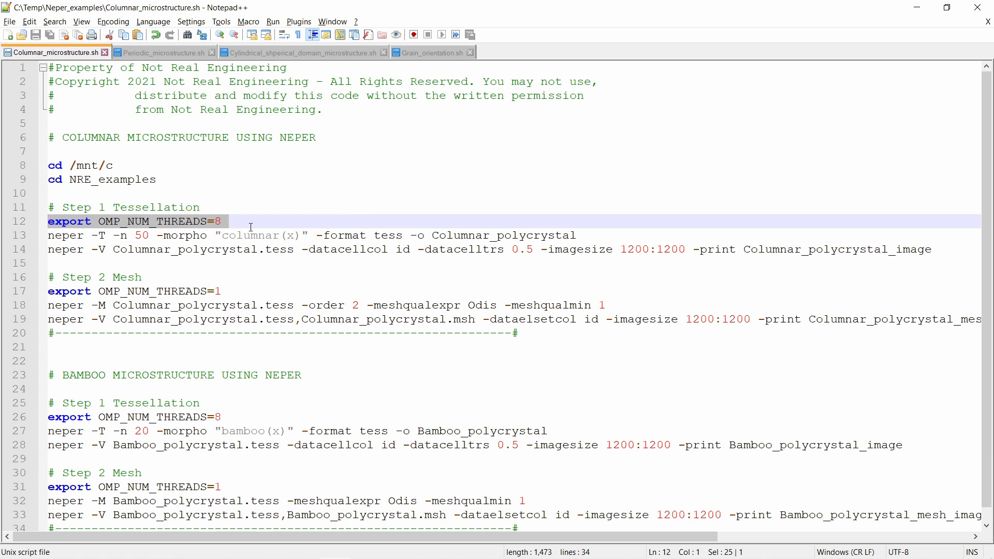
key("Return")
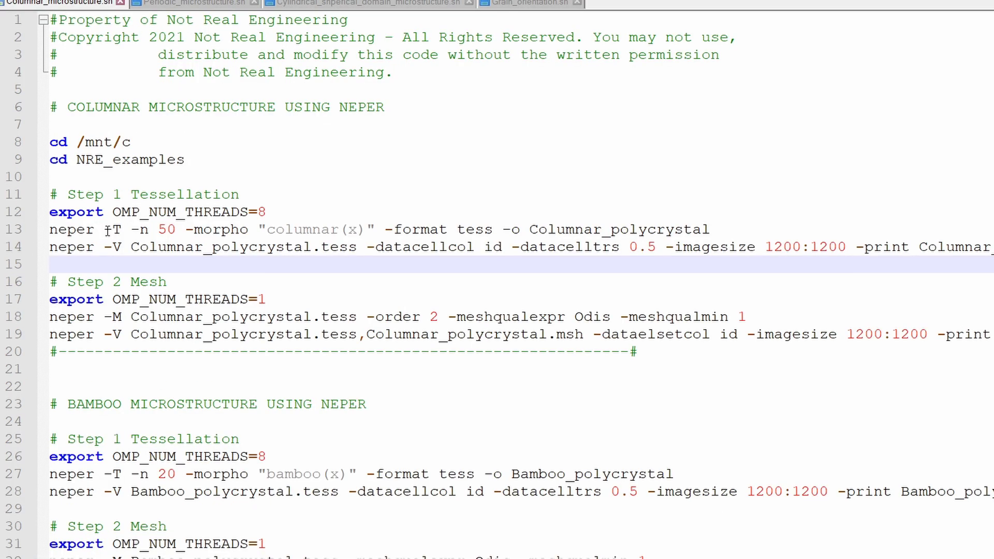
Step: Review line 13's -T 50, -morpho and -format tess options, then select the whole command
left_click_drag(91, 235, 149, 230)
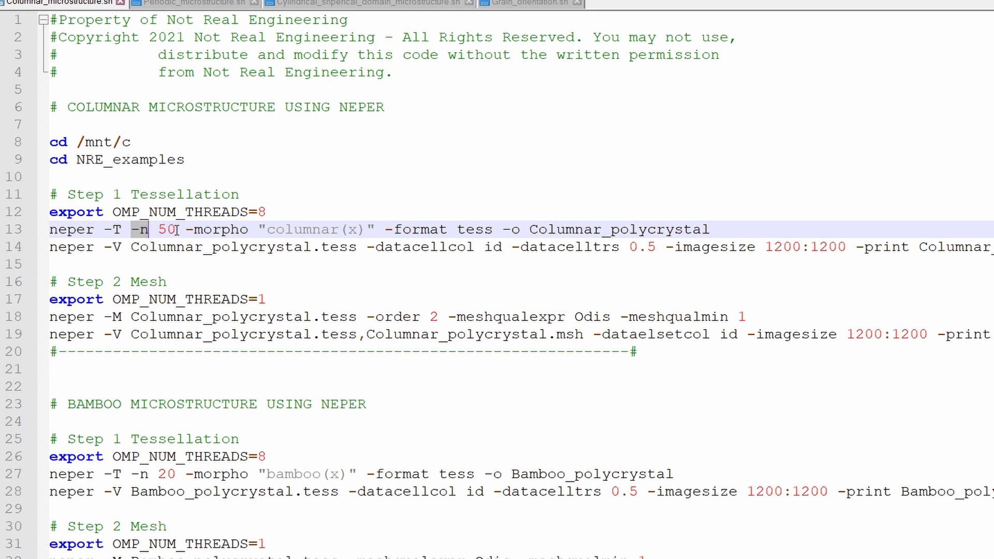
left_click_drag(176, 230, 158, 230)
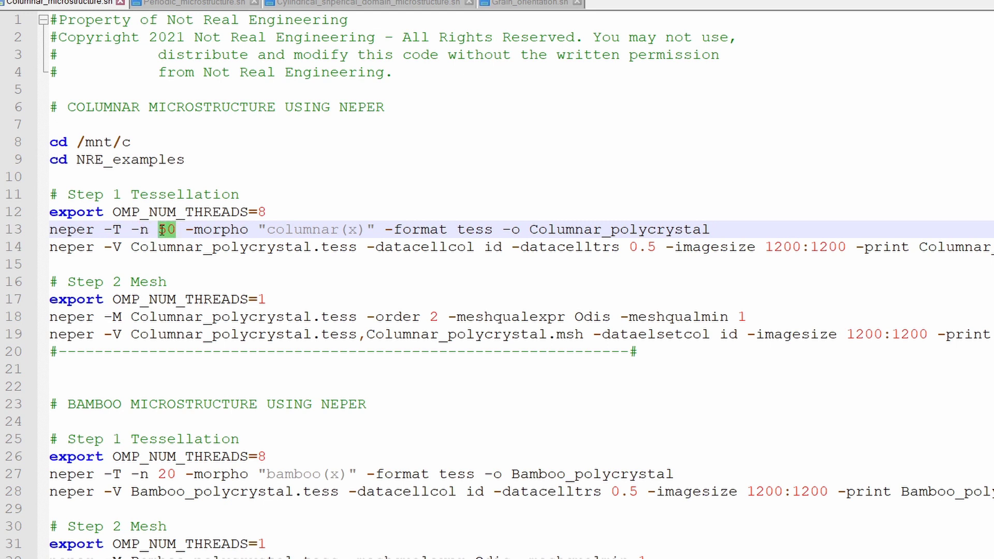
left_click(183, 264)
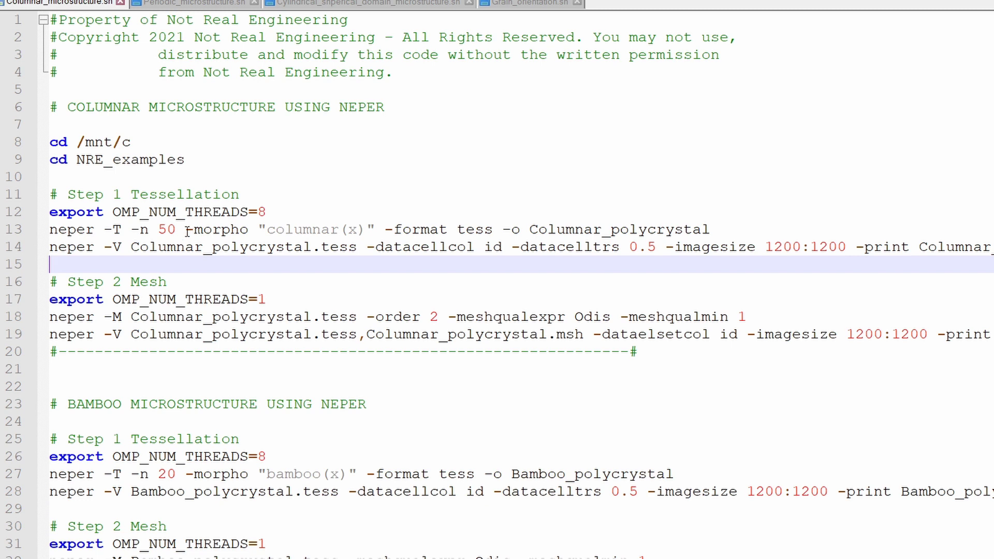
left_click_drag(186, 231, 250, 230)
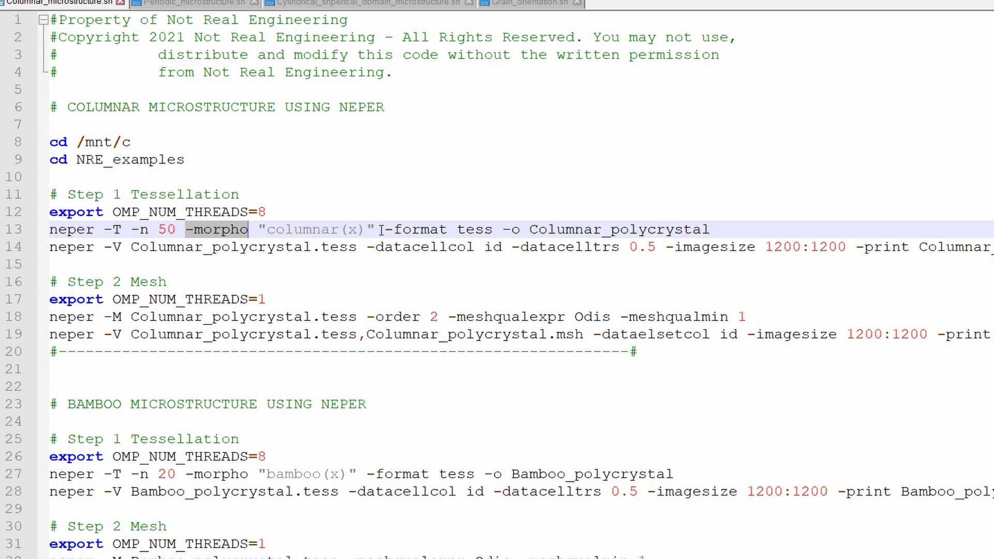
left_click_drag(385, 230, 447, 230)
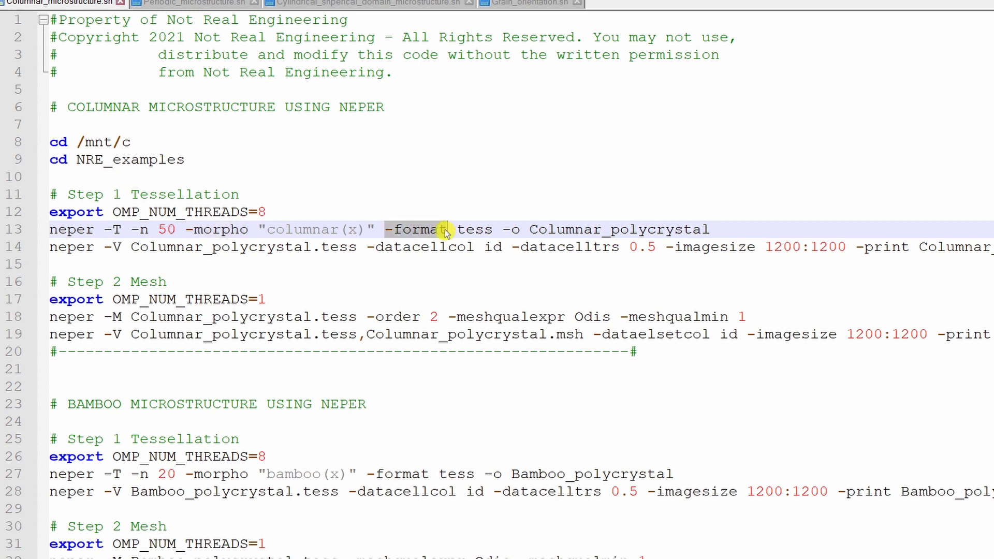
double_click(475, 230)
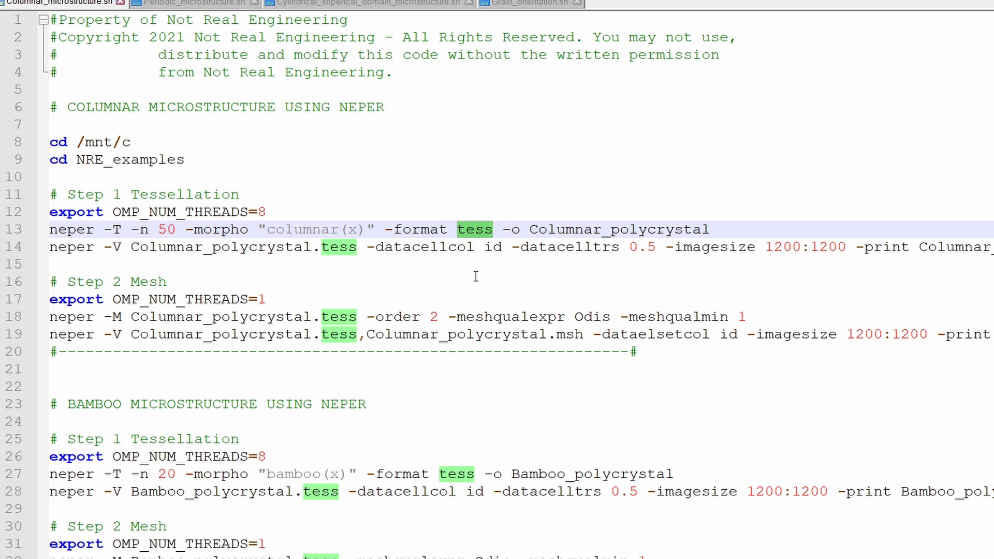
left_click(504, 230)
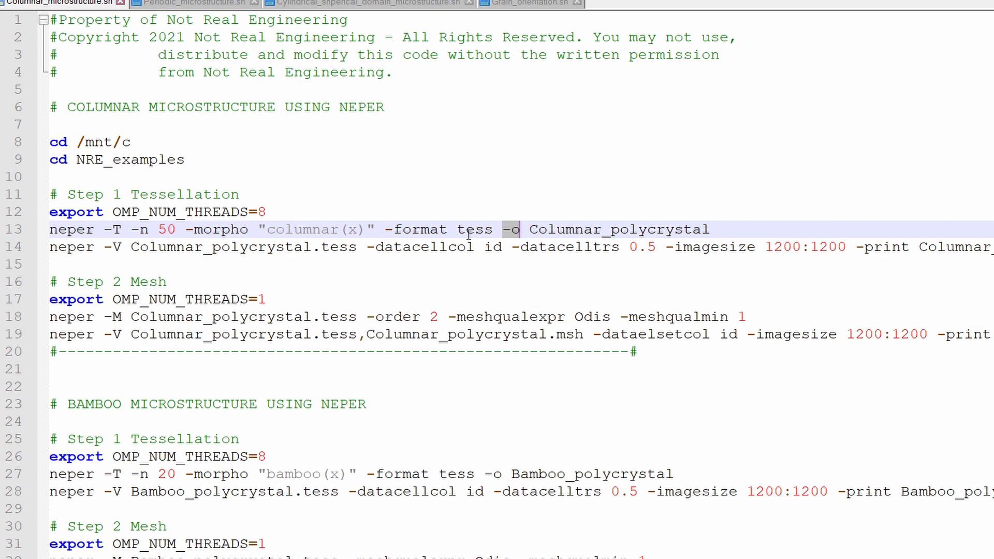
left_click_drag(711, 230, 45, 235)
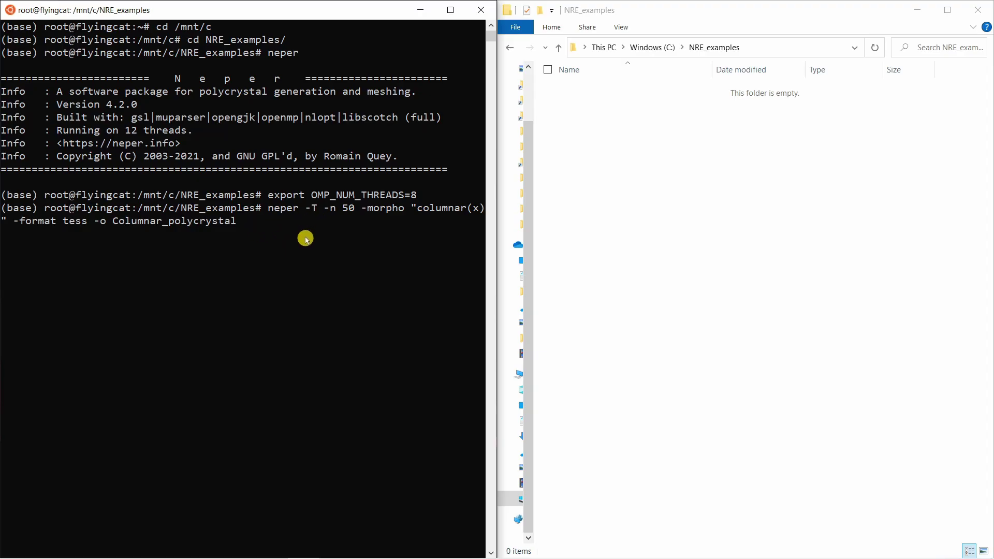
Step: Run the 50-grain columnar tessellation and locate Columnar_polycrystal.tess in Explorer
key("Return")
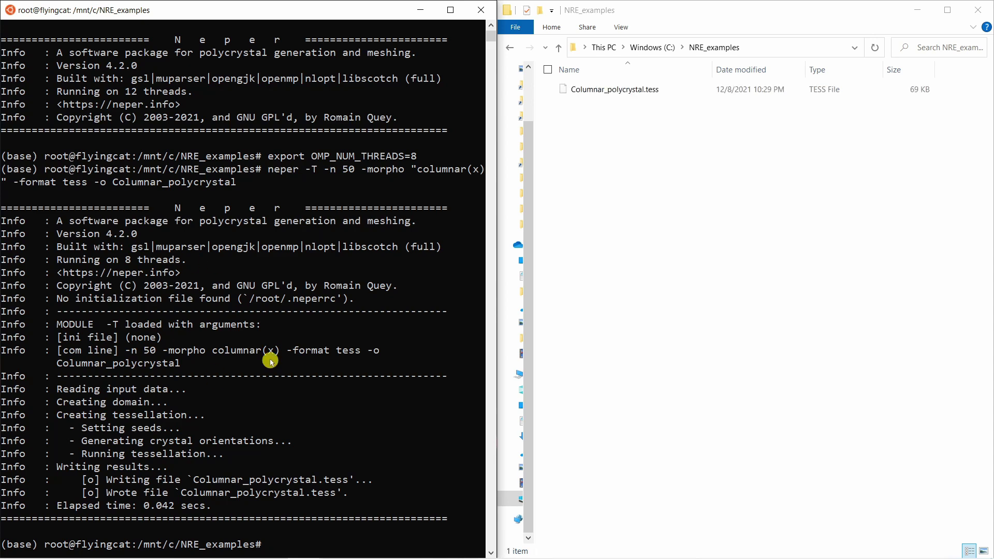
left_click(671, 94)
left_click(664, 138)
scroll(664, 138, "up", 1)
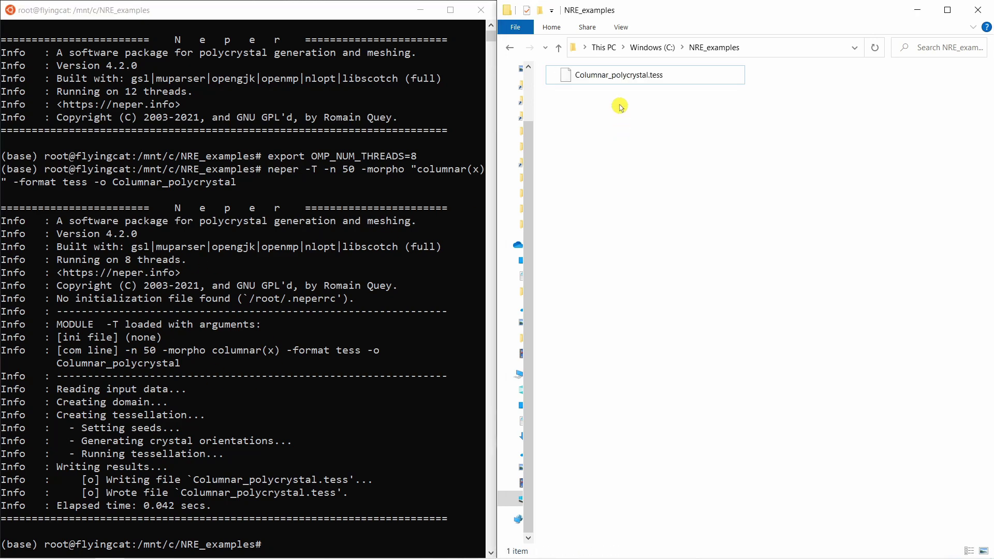
Step: Open Columnar_polycrystal.tess in Notepad++, scroll through its contents, and close it
right_click(624, 83)
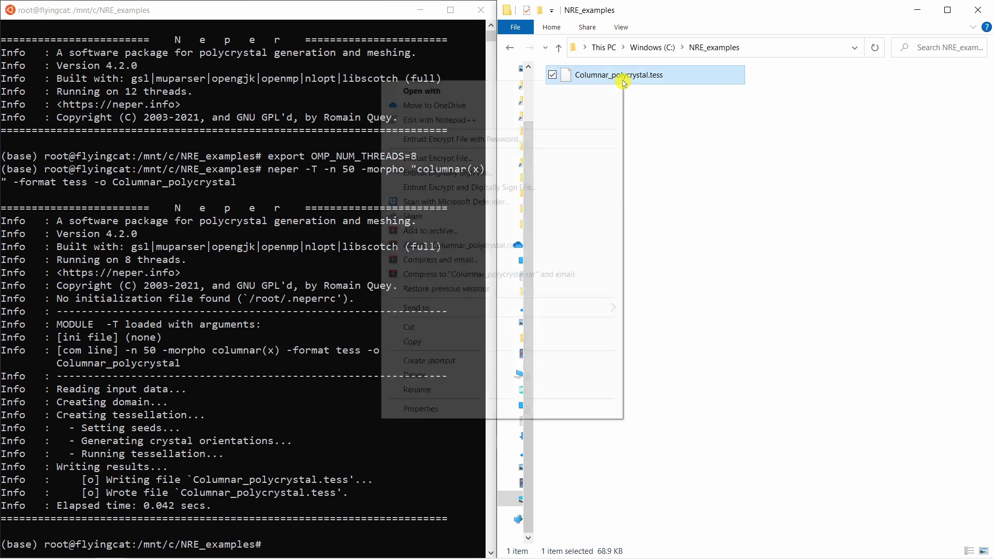
left_click(405, 315)
scroll(356, 326, "down", 4)
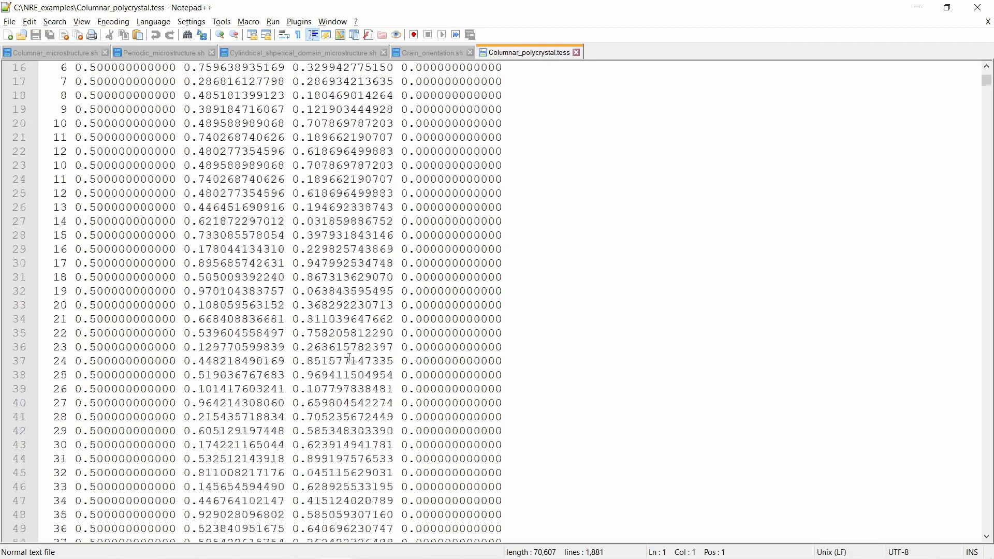
scroll(355, 353, "down", 7)
scroll(357, 350, "down", 6)
scroll(496, 310, "down", 4)
scroll(496, 310, "up", 5)
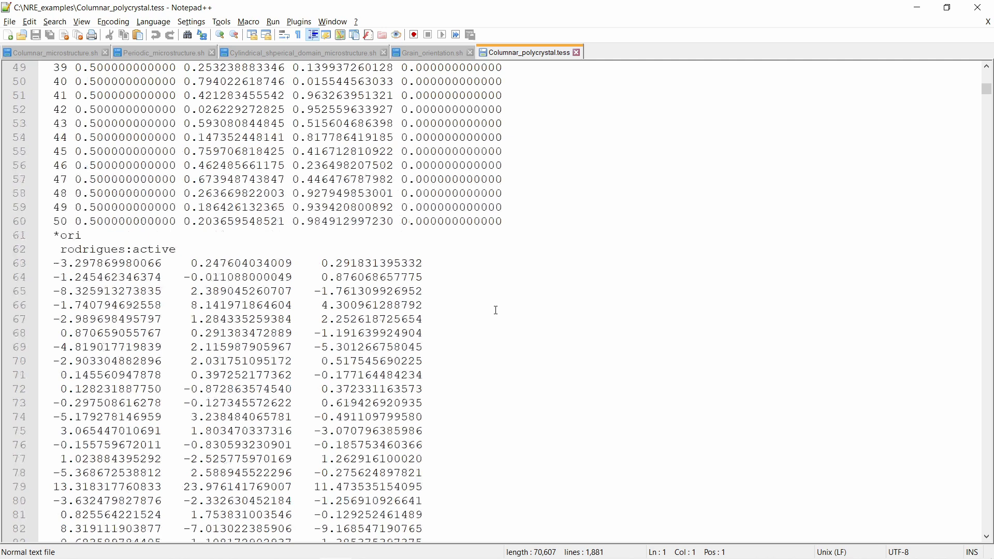
scroll(496, 309, "up", 5)
scroll(496, 307, "up", 4)
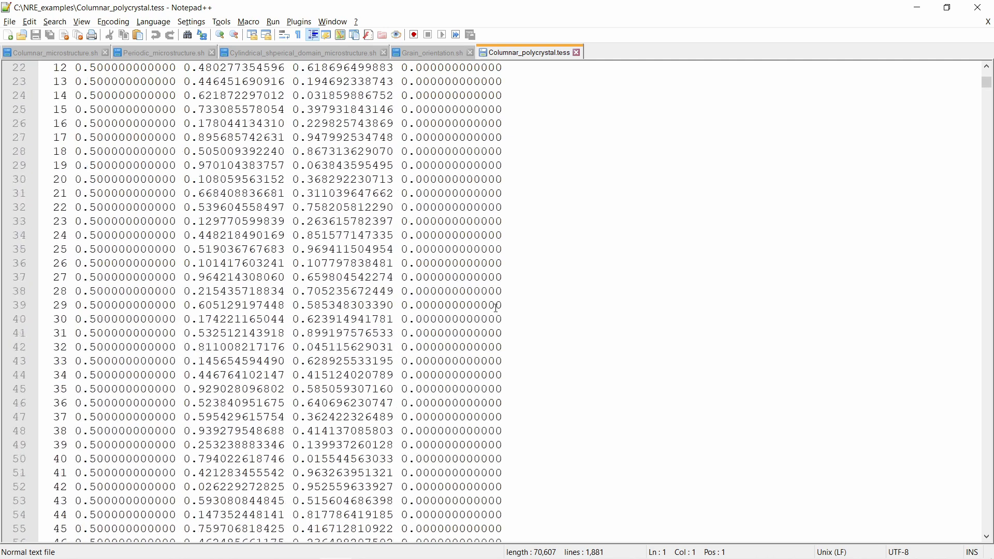
left_click(577, 53)
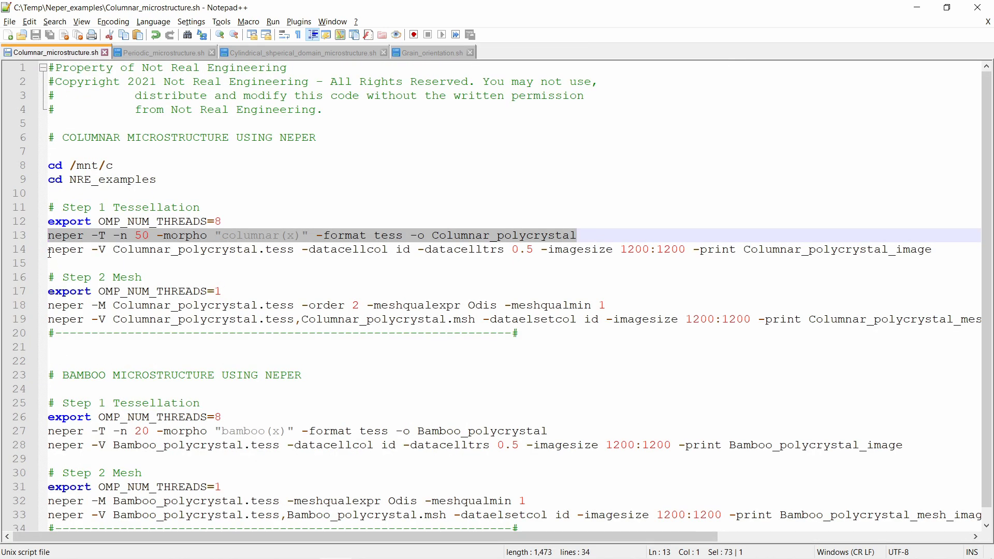
Step: Point out line 14's -V option and the Columnar_polycrystal.tess input file
triple_click(49, 252)
left_click(98, 263)
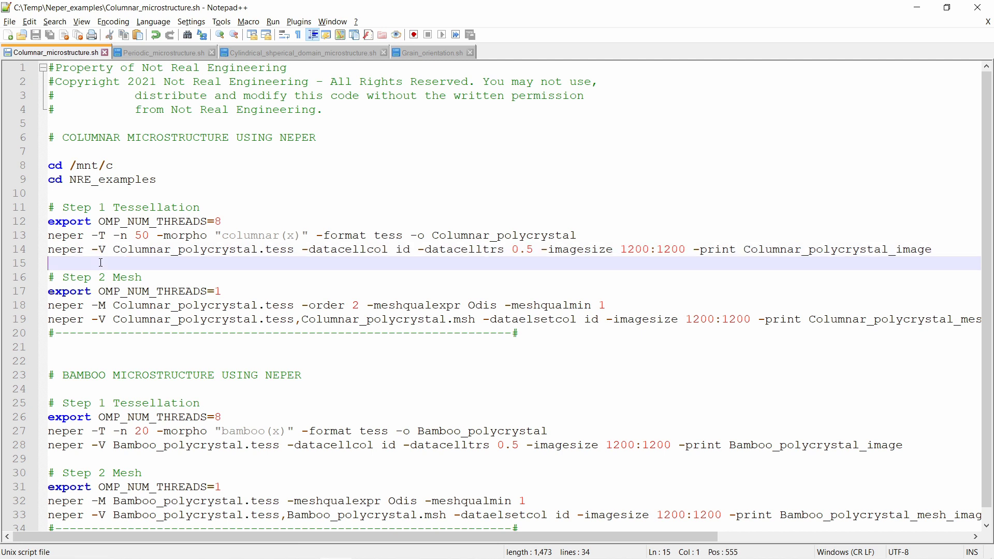
left_click_drag(105, 250, 95, 250)
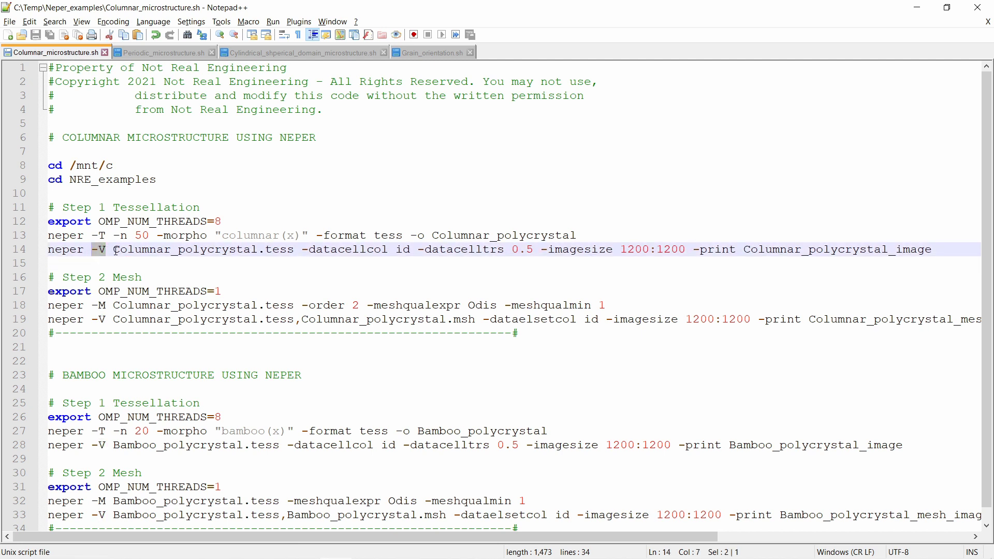
left_click_drag(114, 251, 295, 251)
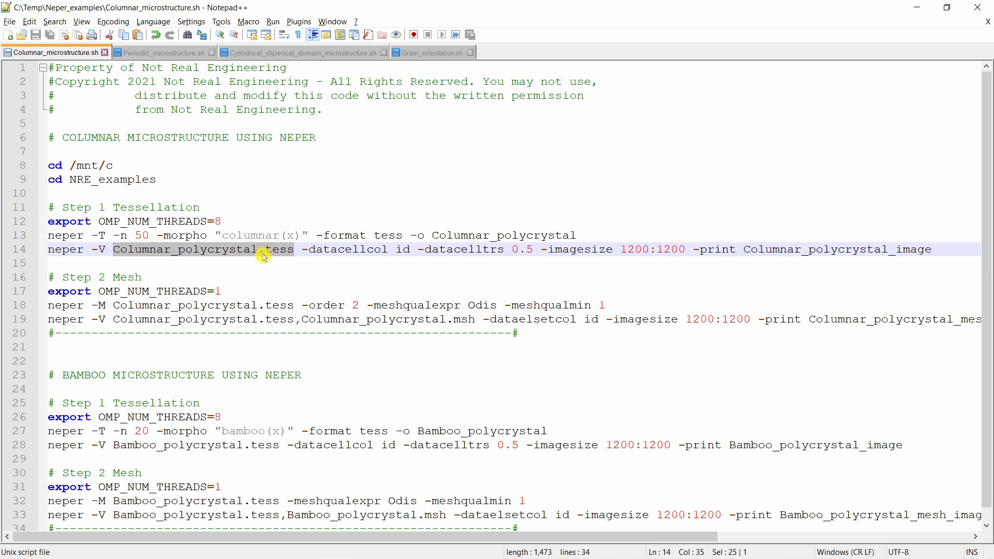
left_click(264, 254)
Step: Review -datacellcol id, -datacelltrs 0.5, -imagesize 1200:1200 and -print, then select the whole line
left_click_drag(303, 250, 388, 251)
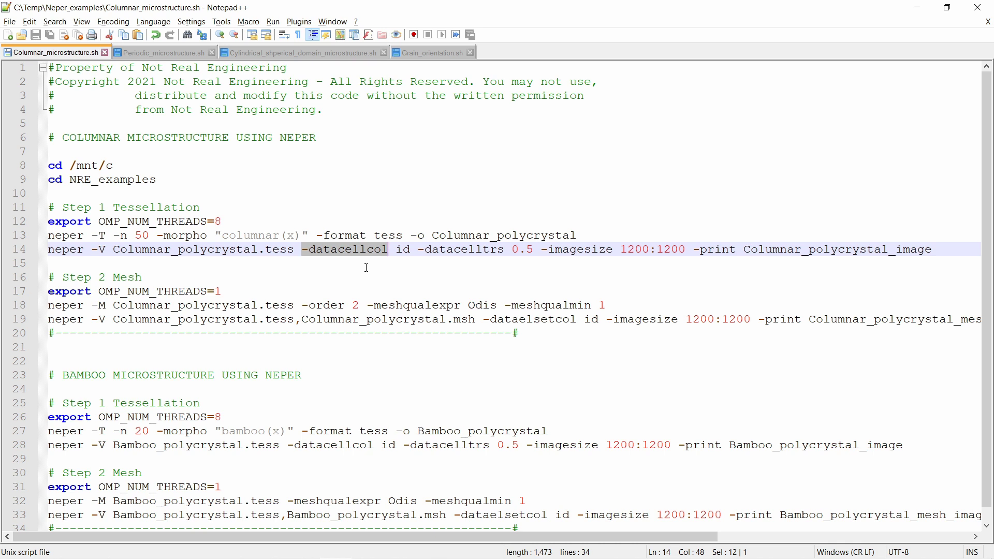
double_click(402, 250)
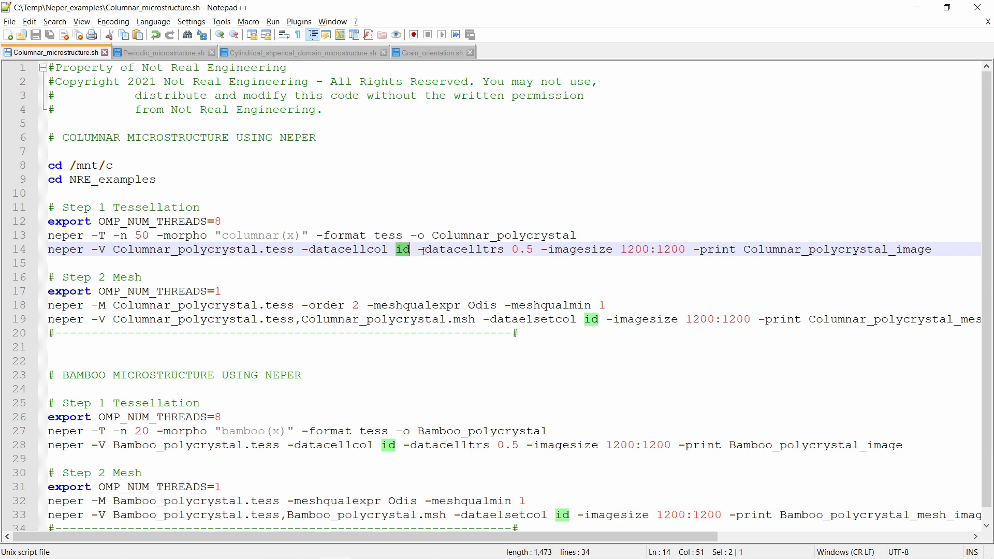
left_click_drag(419, 251, 533, 251)
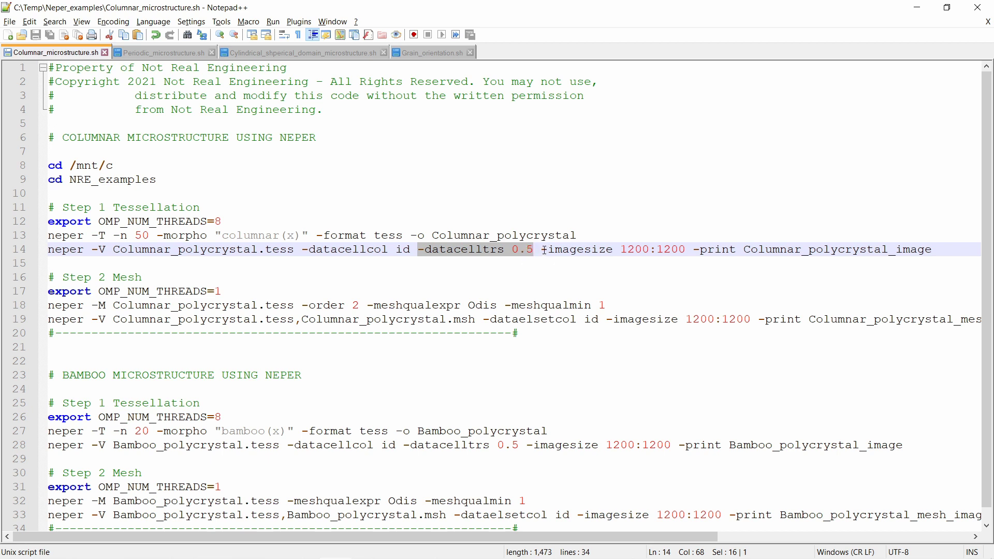
left_click_drag(542, 251, 686, 251)
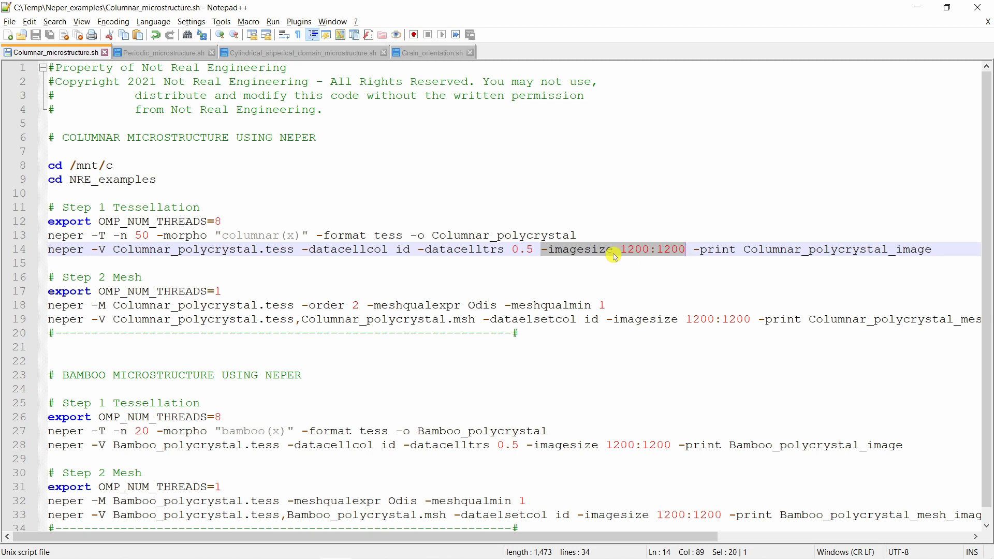
left_click_drag(694, 250, 735, 249)
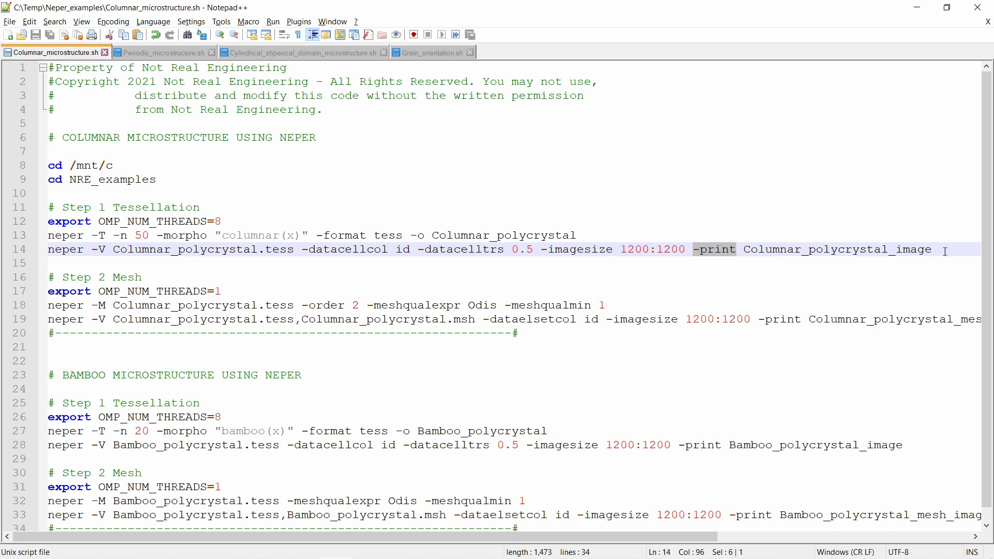
left_click_drag(938, 251, 50, 253)
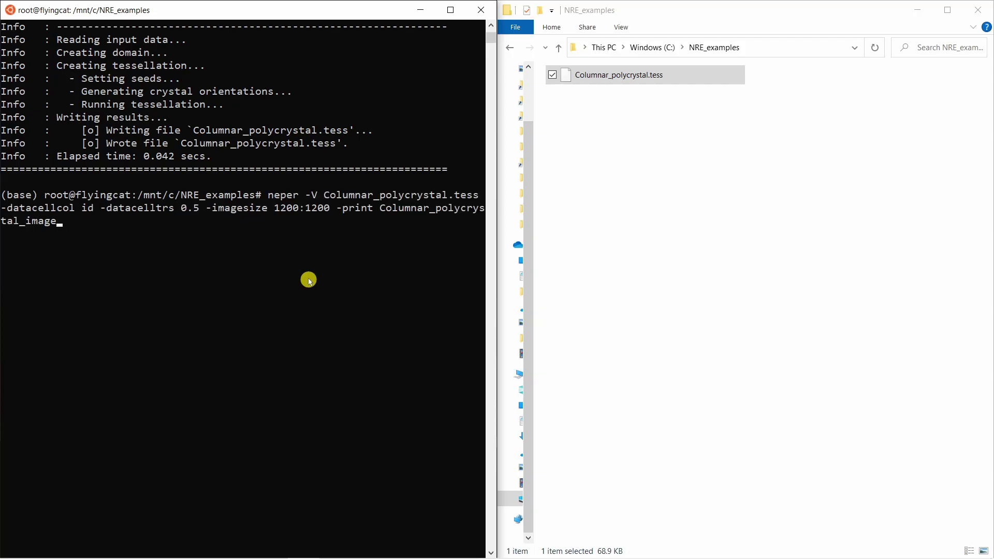
Step: Run the rendering command and open Columnar_polycrystal_image.png to view the coloured grains
key("Return")
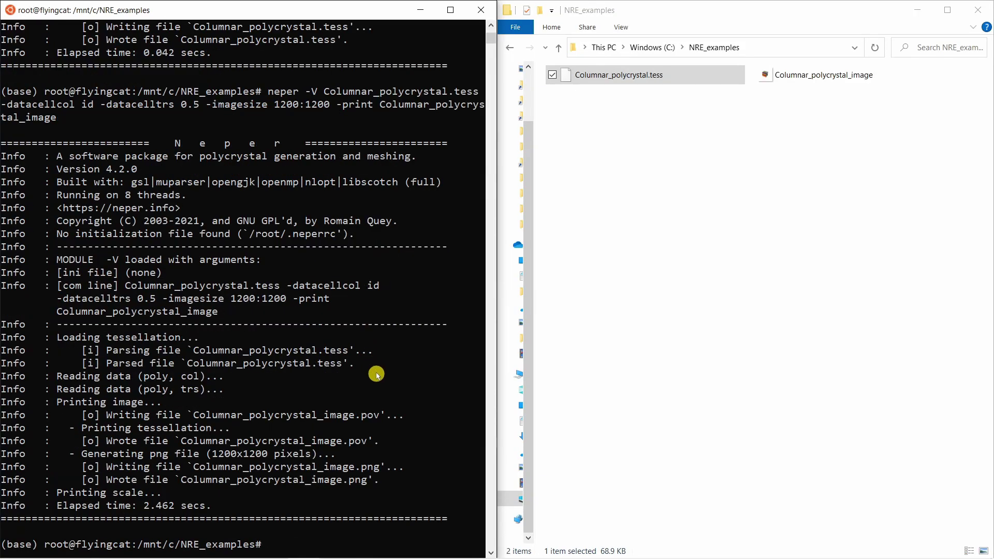
left_click(832, 84)
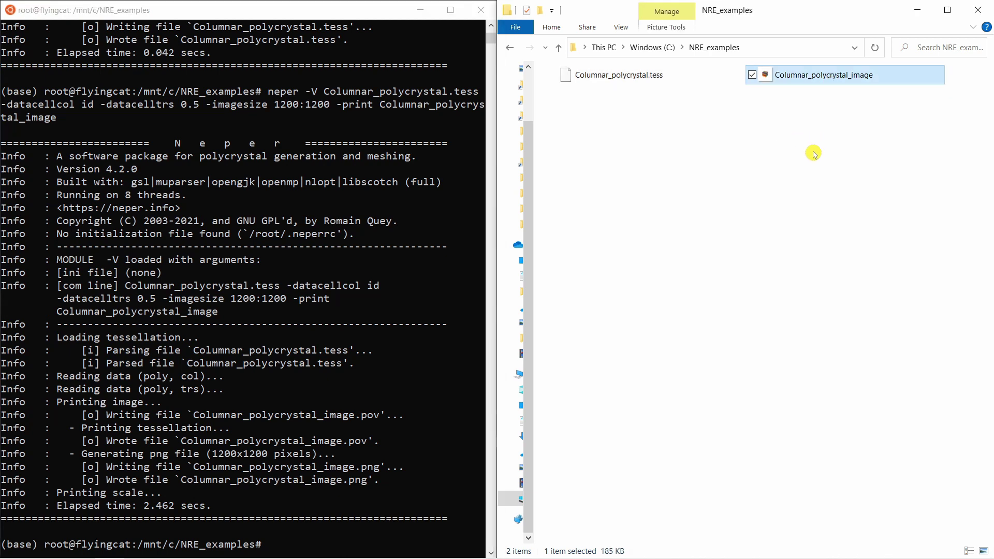
double_click(829, 82)
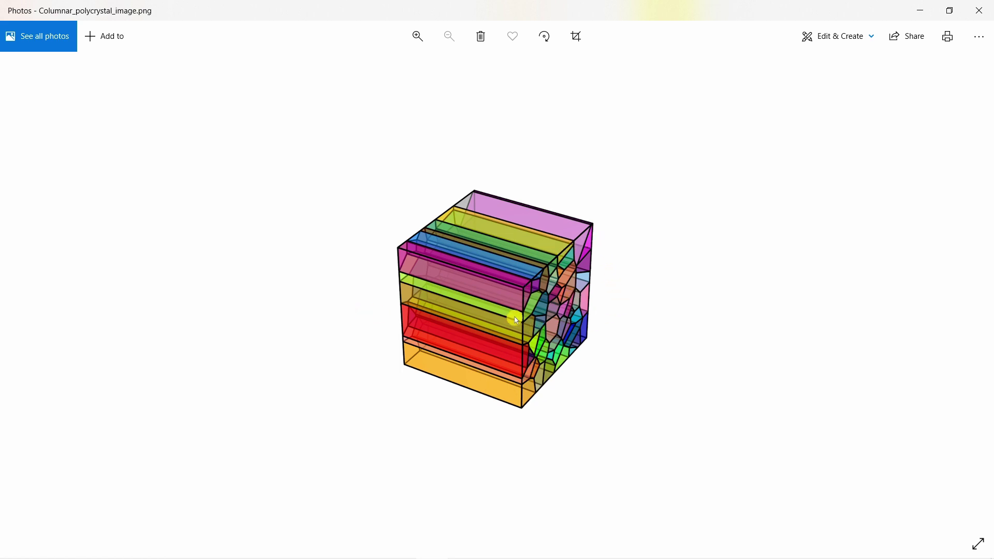
Step: Back in the script, select line 17's export OMP_NUM_THREADS=1
key("alt+Tab")
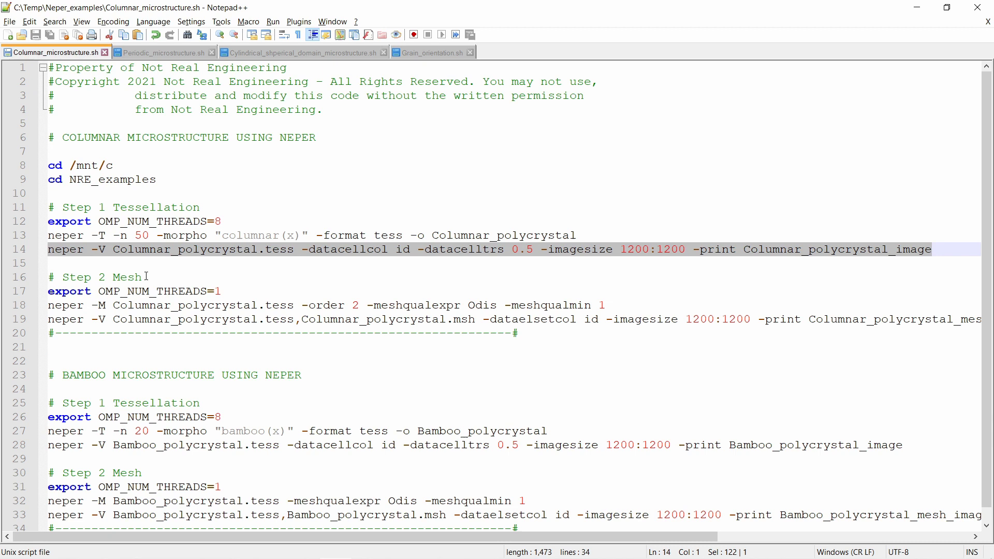
left_click_drag(146, 276, 48, 277)
left_click_drag(223, 291, 48, 292)
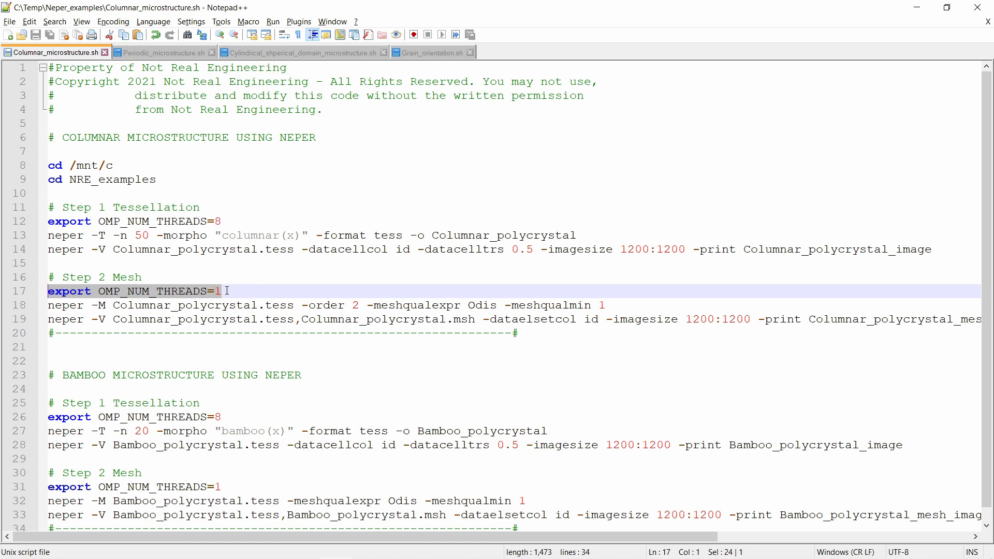
left_click_drag(226, 290, 41, 296)
Step: Paste and run export OMP_NUM_THREADS=1 in the terminal, then return to the script
key("ctrl+c")
key("alt+Tab")
scroll(393, 393, "down", 5)
right_click(377, 357)
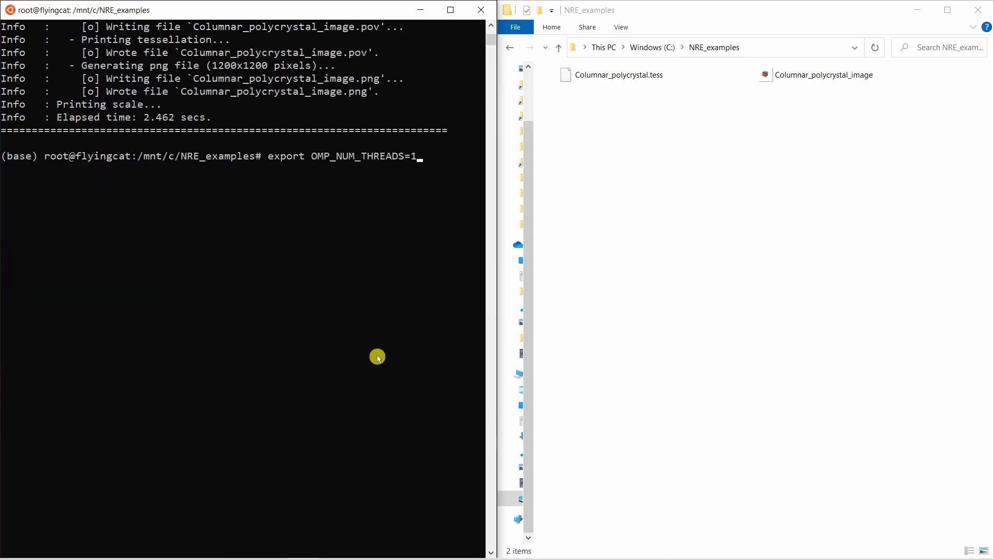
key("Return")
key("alt+Tab")
left_click_drag(48, 306, 606, 306)
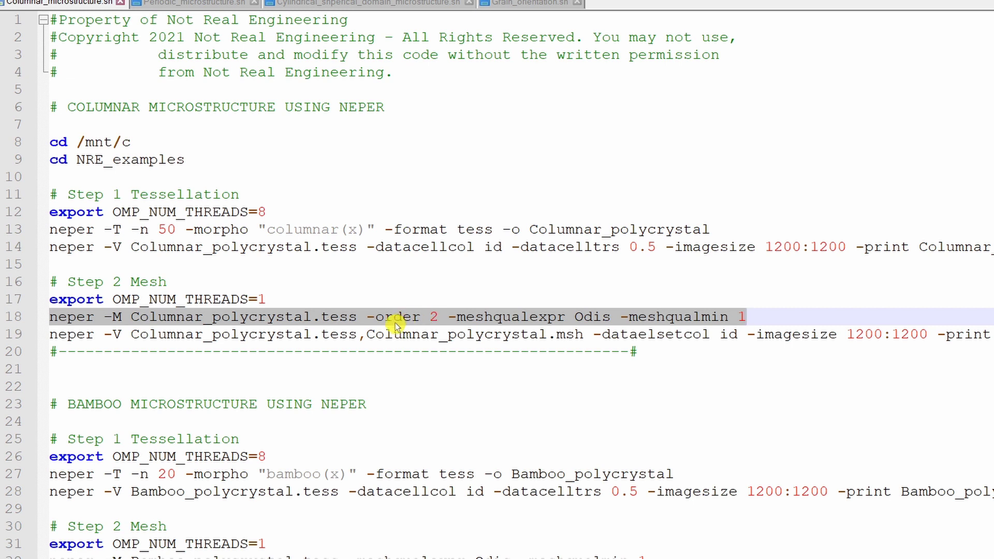
Step: Run line 18's order-2 neper -M command with -meshqualexpr to write Columnar_polycrystal.msh
left_click_drag(449, 317, 566, 318)
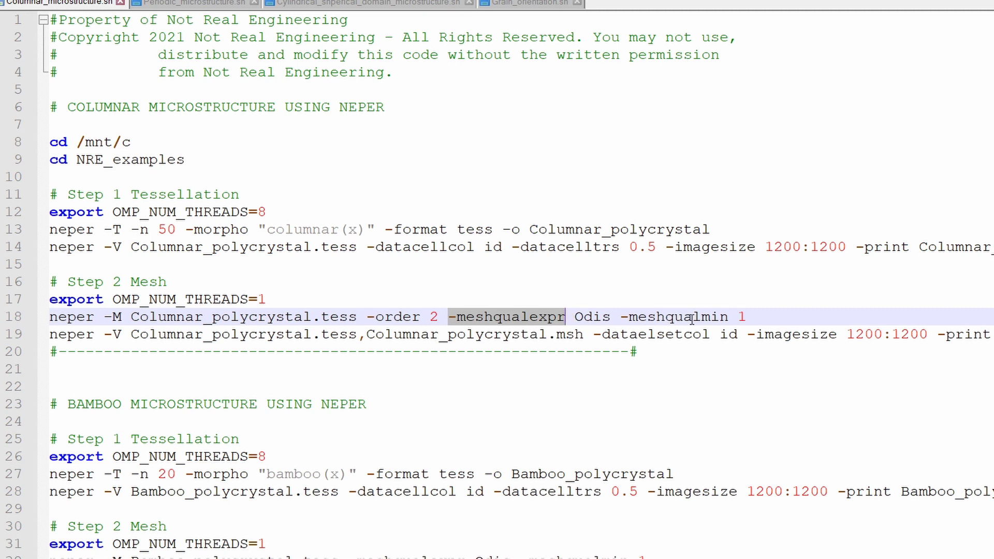
left_click_drag(748, 317, 51, 323)
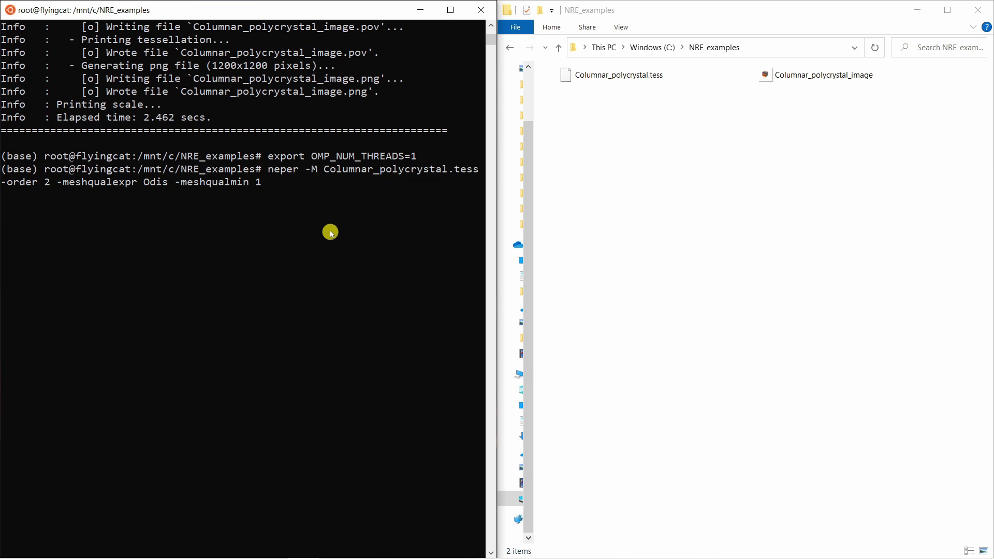
key("Return")
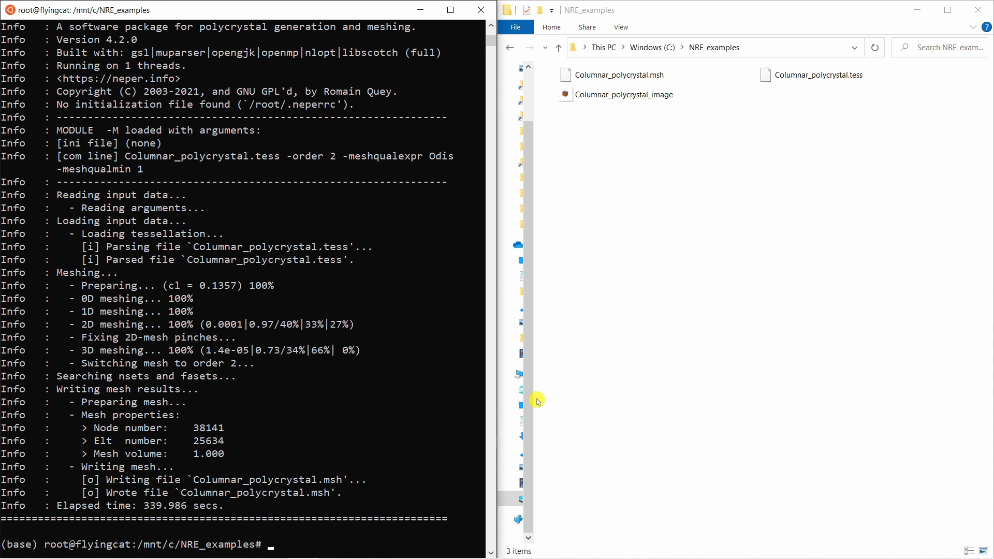
Step: Review line 19's .tess and .msh inputs, -dataelsetcol id and -imagesize, then select the whole command
left_click(620, 76)
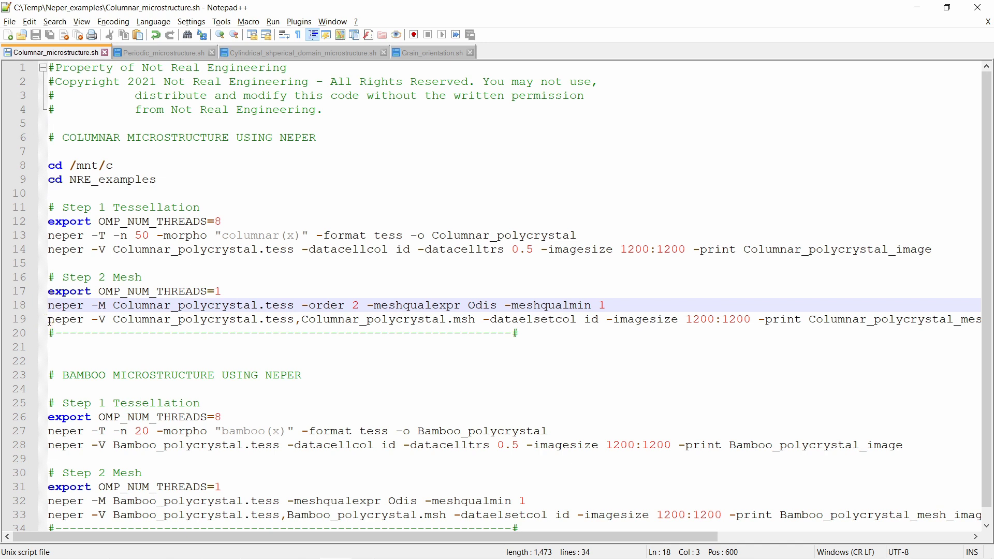
left_click(50, 320)
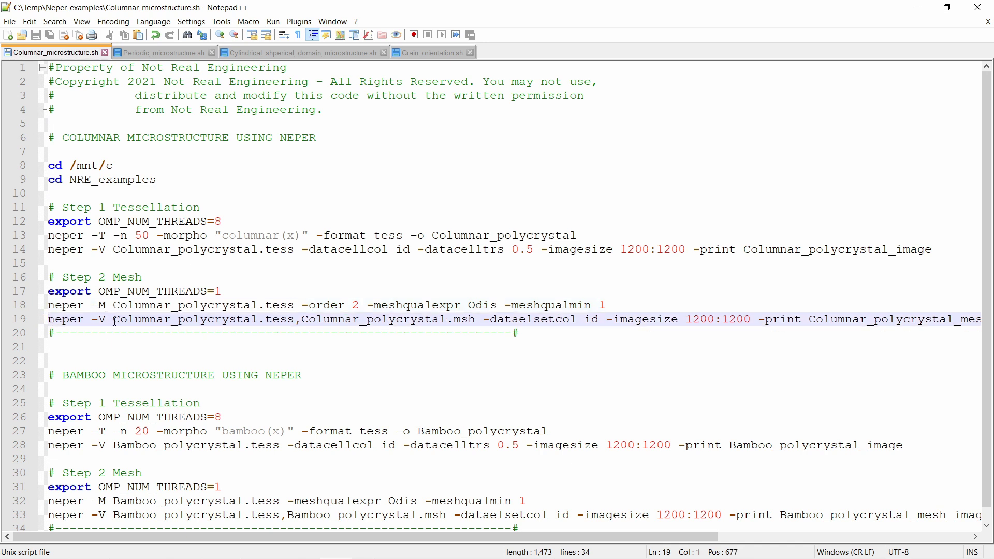
left_click_drag(115, 321, 293, 321)
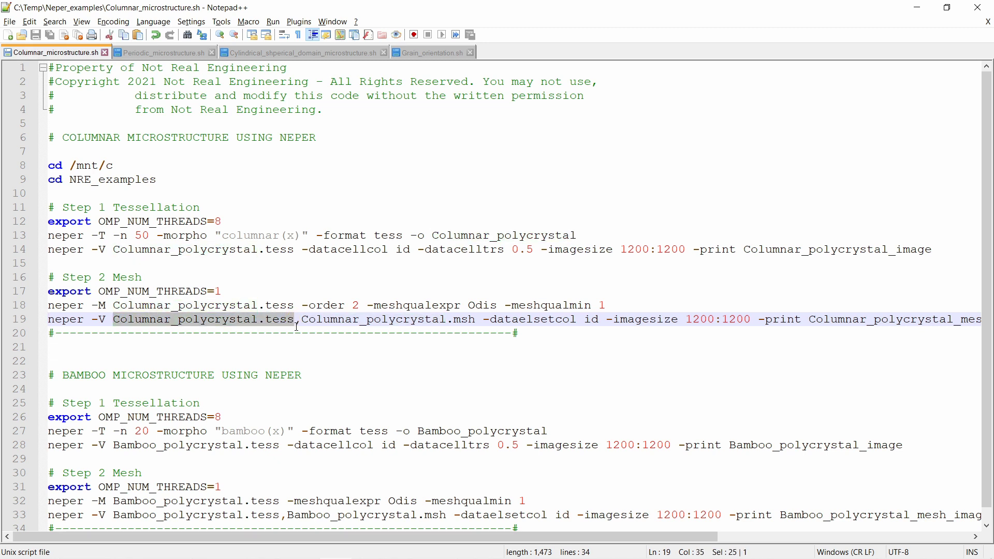
left_click_drag(304, 321, 475, 321)
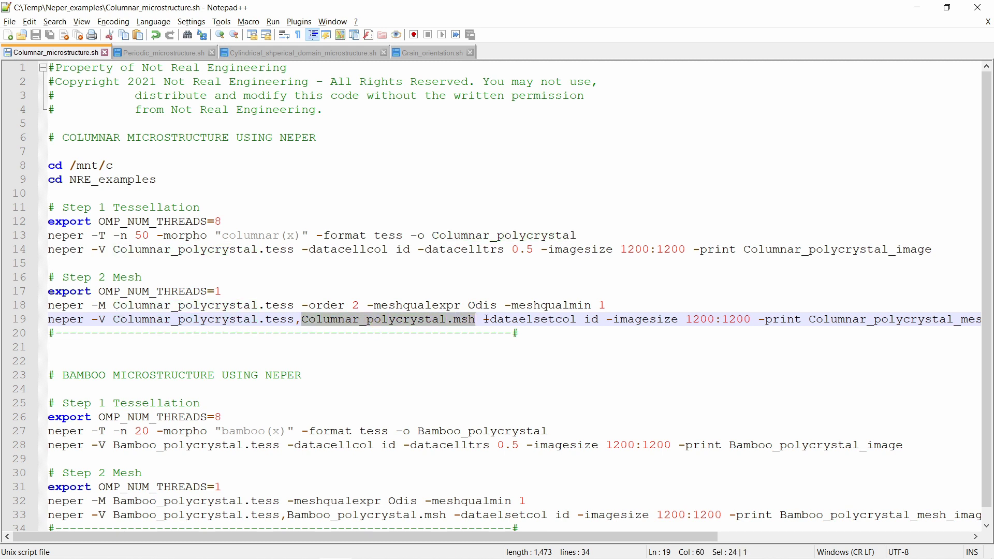
left_click(327, 251)
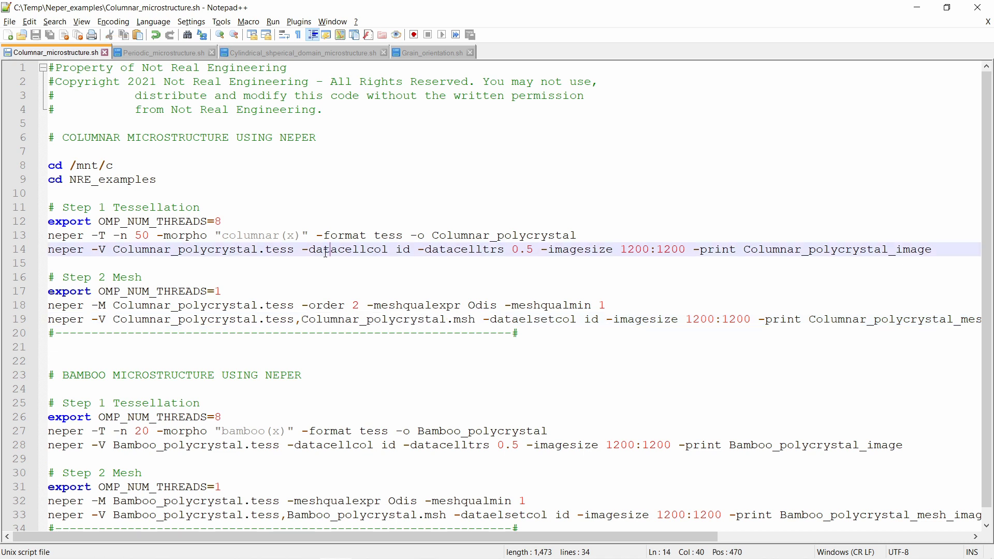
left_click_drag(483, 320, 600, 320)
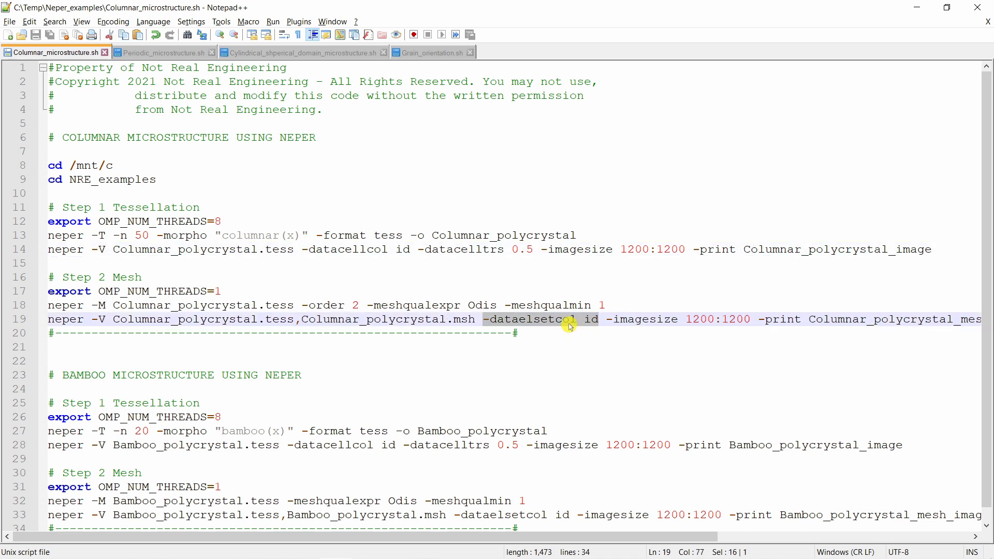
left_click(635, 323)
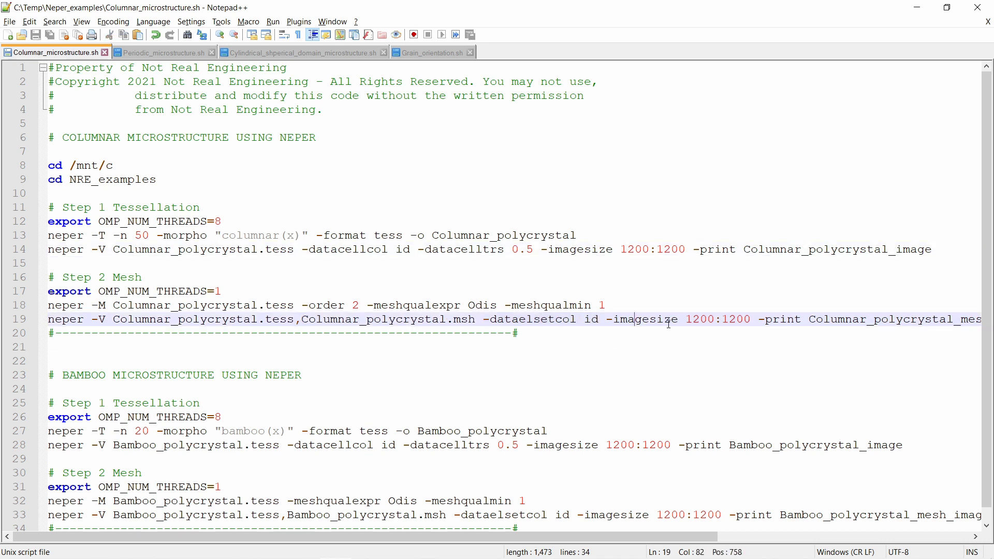
left_click_drag(830, 320, 22, 322)
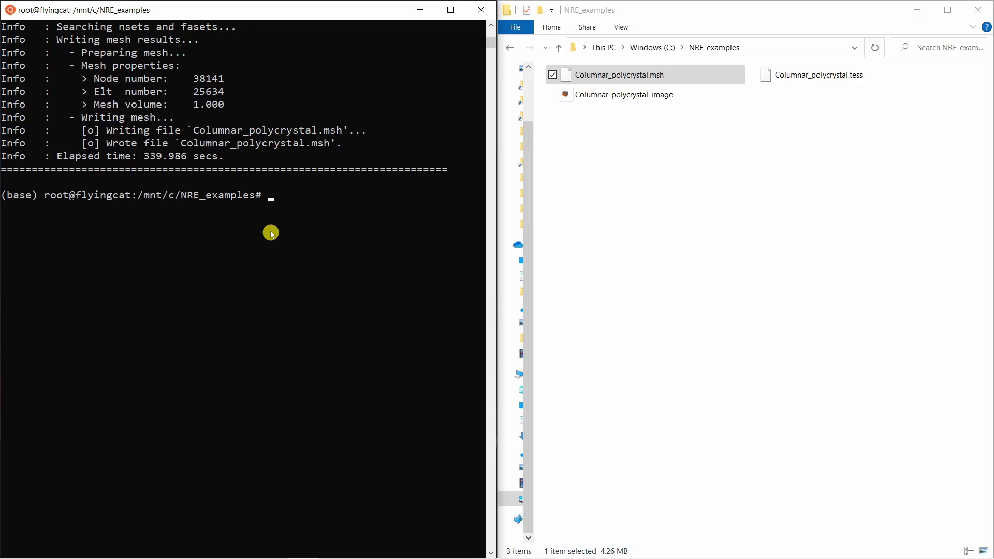
Step: Run the mesh rendering command and zoom around Columnar_polycrystal_mesh_image in Photos
right_click(269, 231)
key("Return")
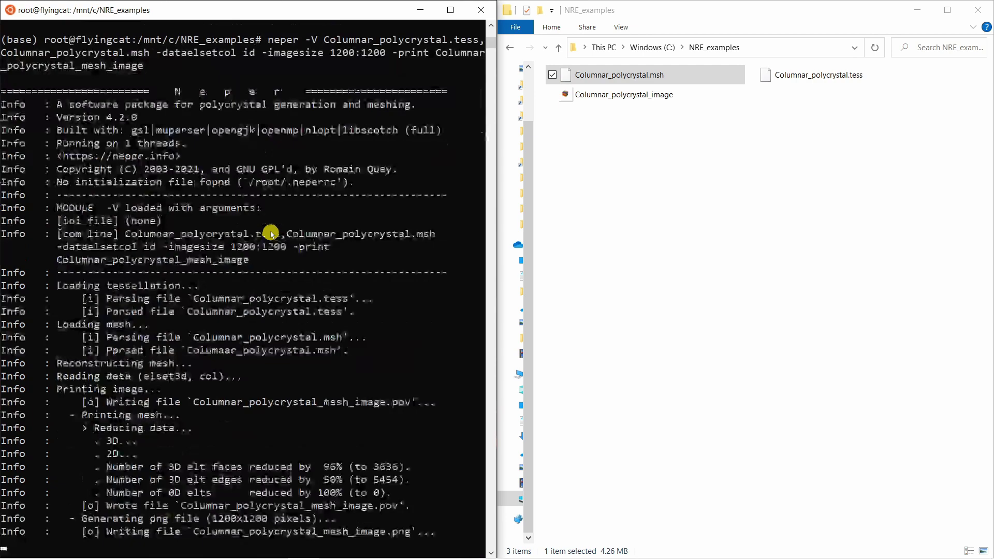
left_click(810, 98)
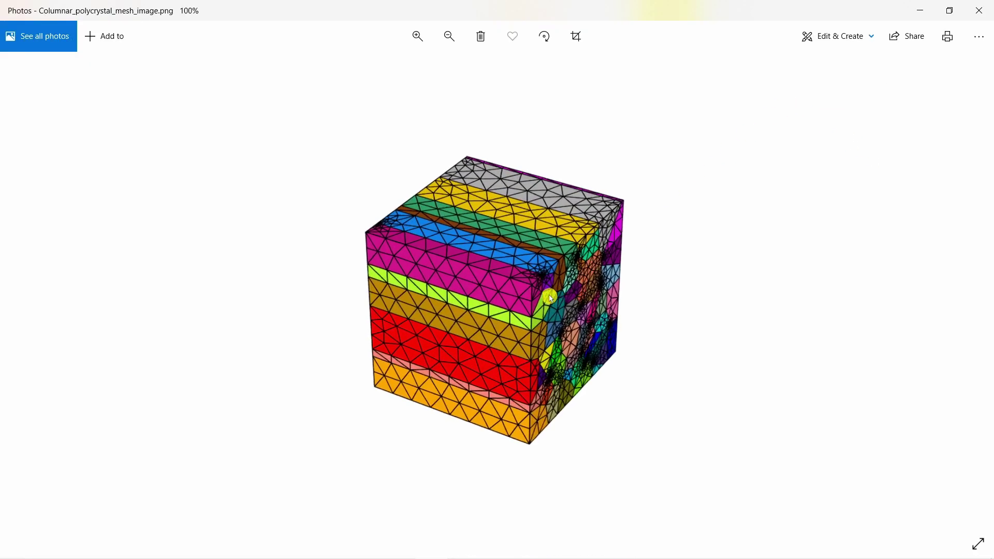
scroll(551, 299, "up", 2)
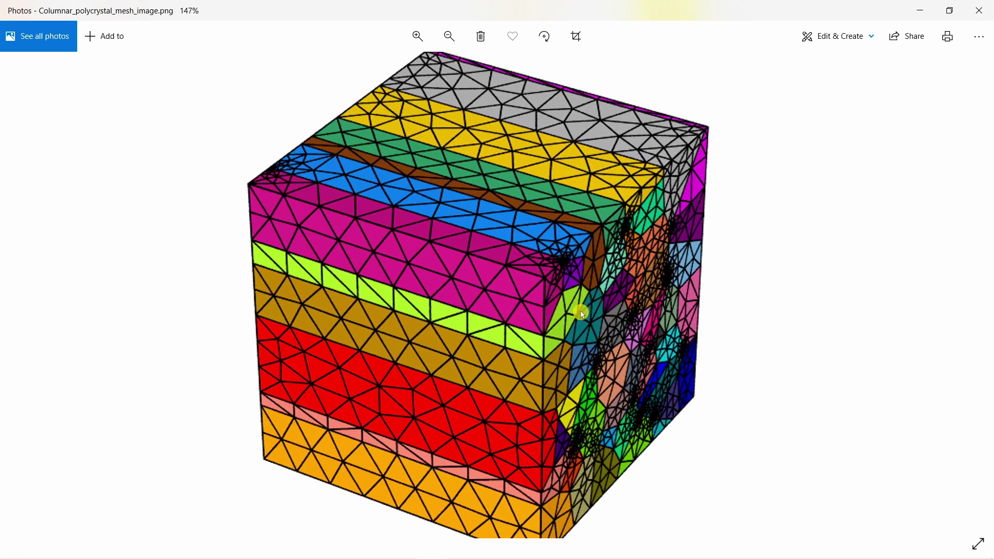
scroll(630, 297, "down", 2)
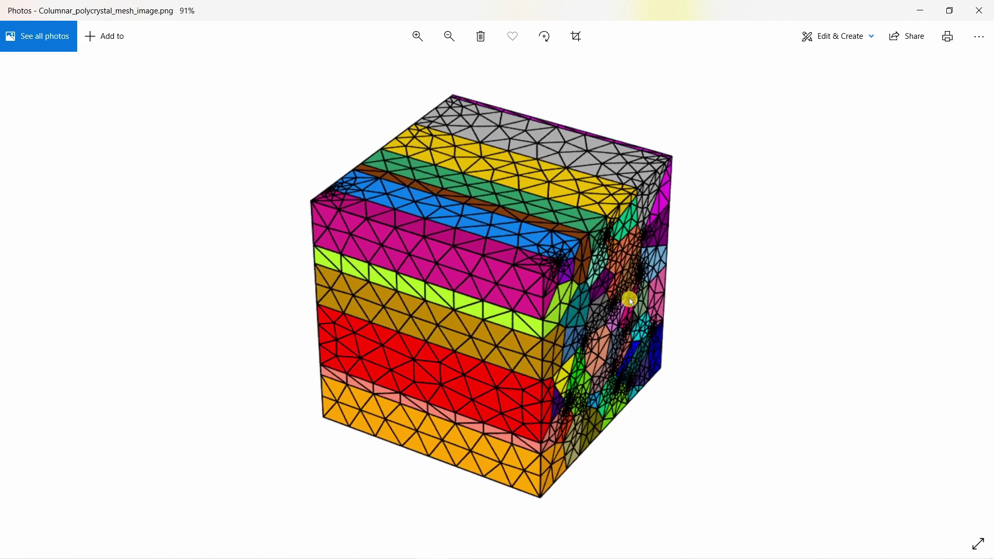
scroll(630, 301, "down", 2)
Step: Close the meshed columnar image and compare the columnar (line 13) and bamboo (line 27) morphology options
left_click(980, 10)
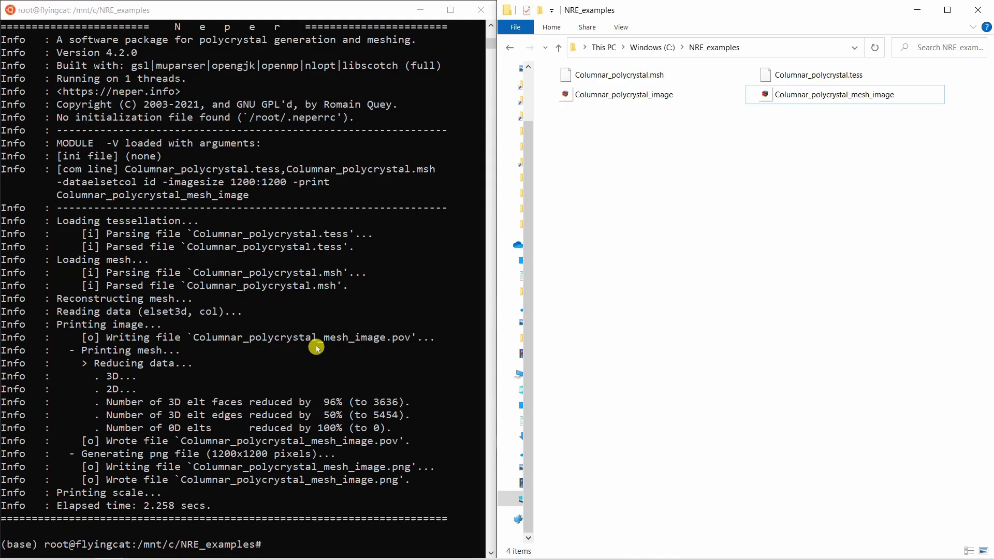
scroll(317, 347, "down", 5)
scroll(318, 348, "down", 4)
scroll(318, 347, "down", 2)
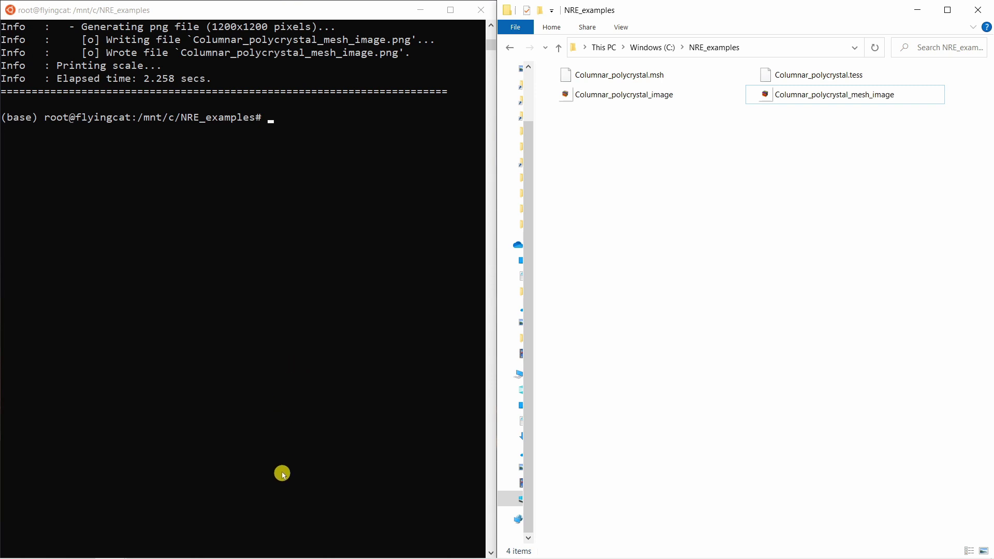
left_click(265, 556)
scroll(316, 382, "down", 1)
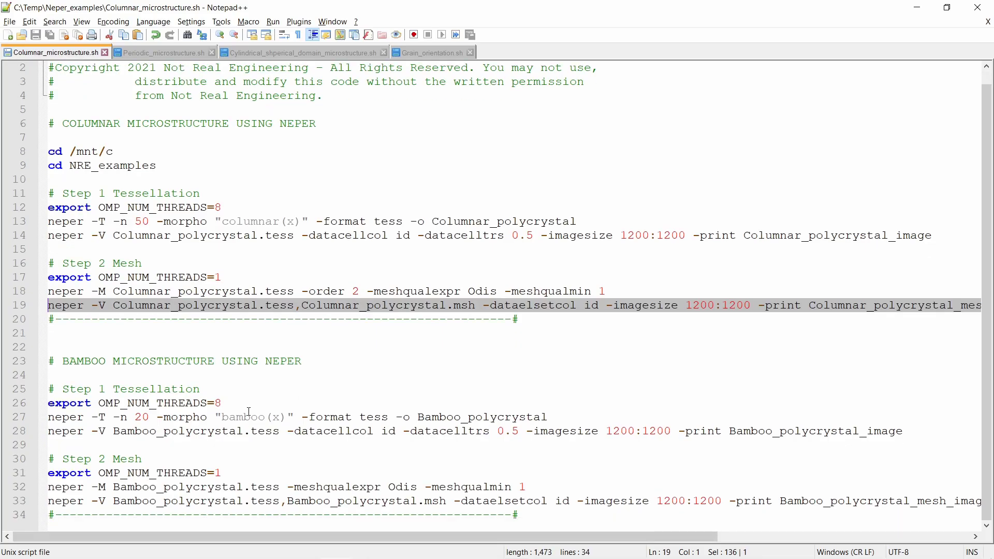
double_click(252, 223)
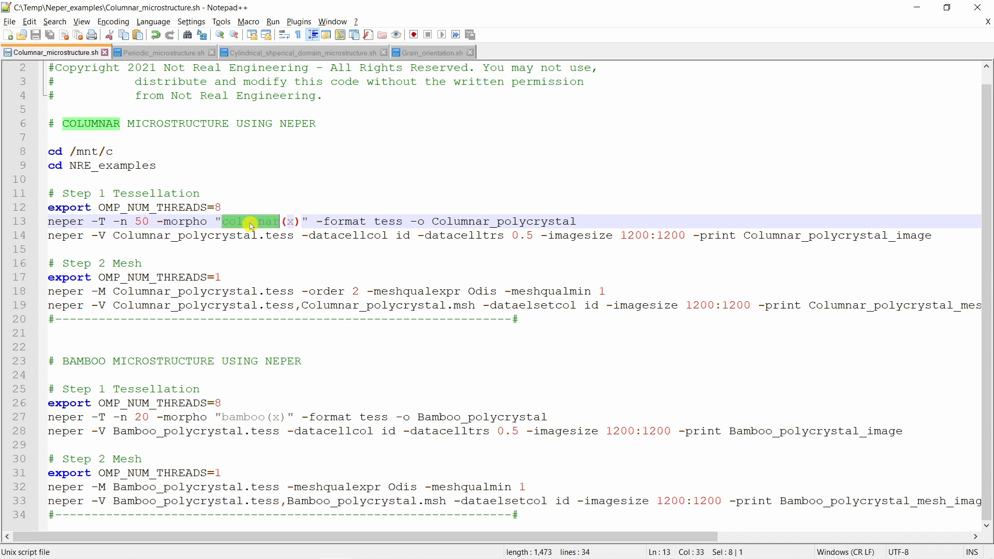
double_click(242, 418)
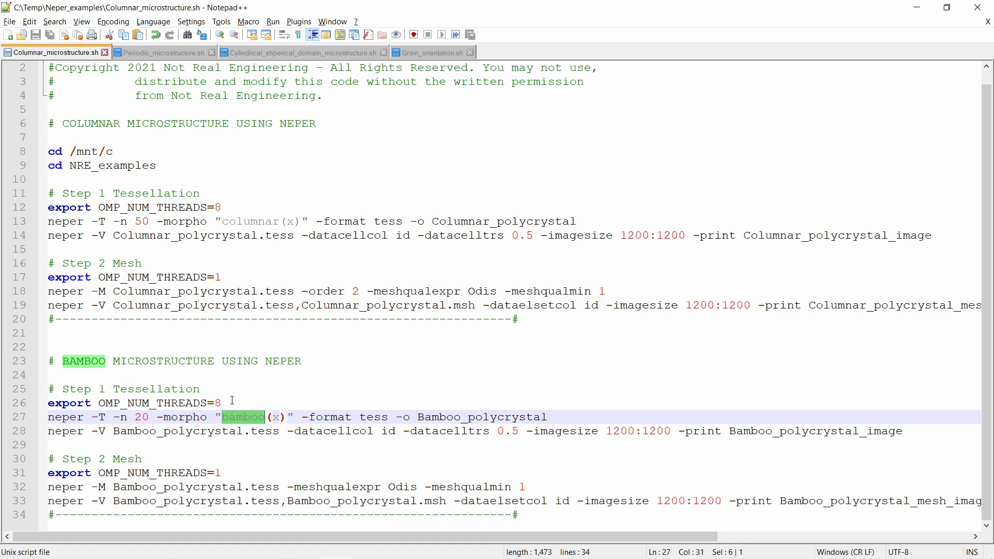
Step: Export the thread count and run the 20-grain bamboo tessellation, creating Bamboo_polycrystal.tess
left_click_drag(233, 400, 32, 402)
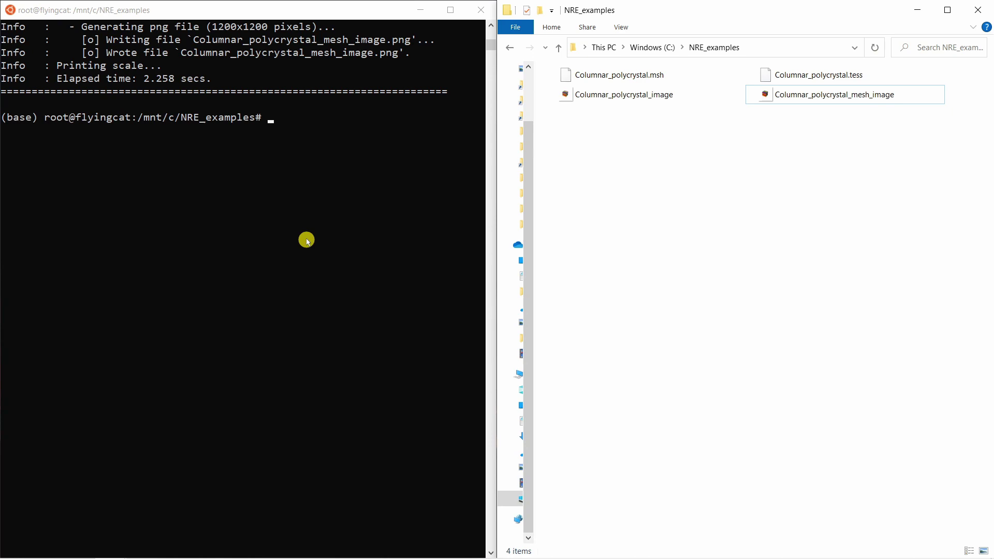
right_click(266, 227)
key("Return")
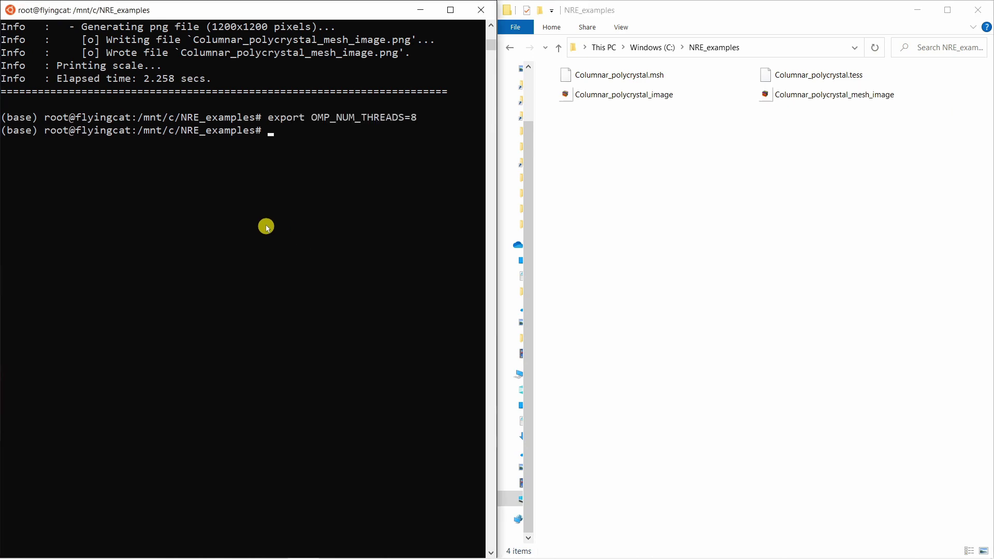
left_click_drag(548, 417, 48, 417)
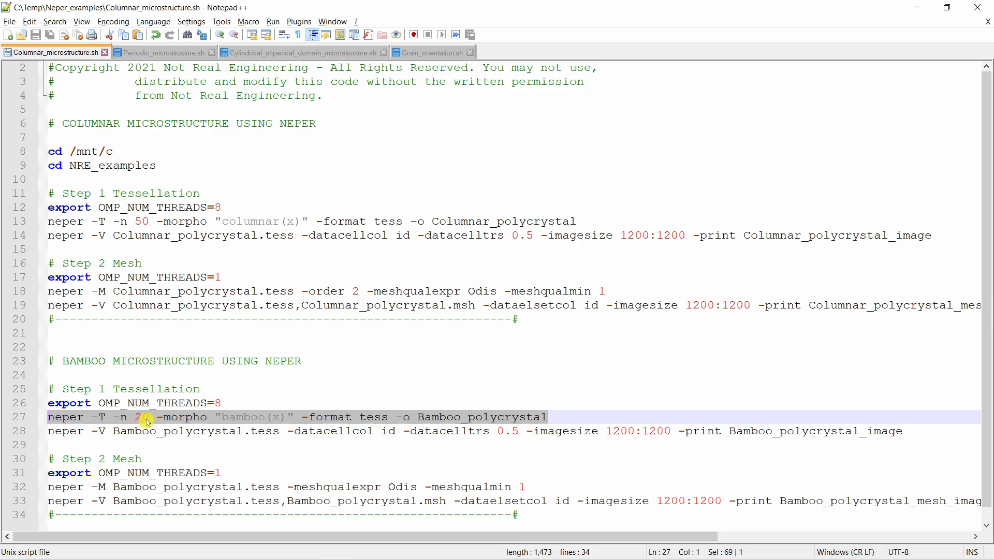
key("ctrl+c")
key("alt+Tab")
right_click(209, 252)
key("Return")
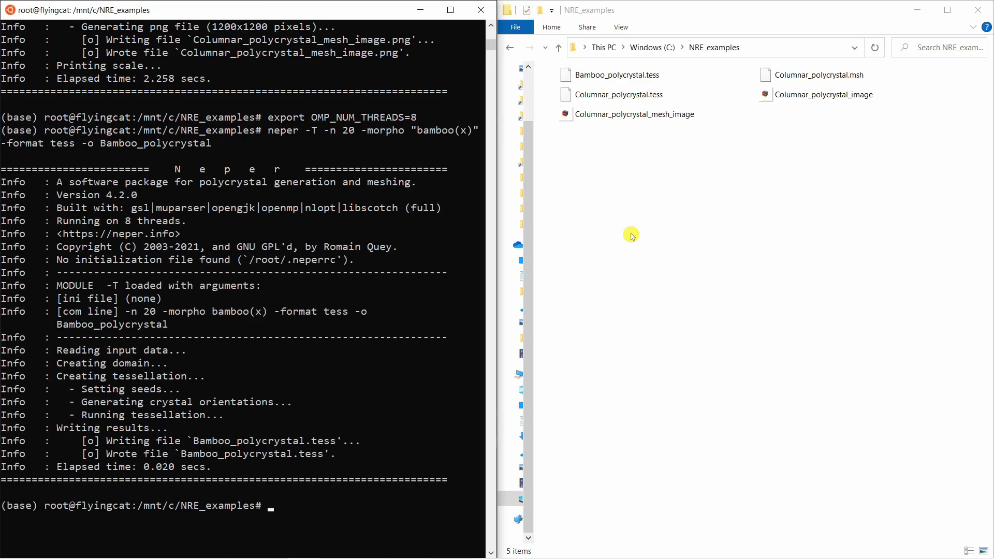
left_click(601, 78)
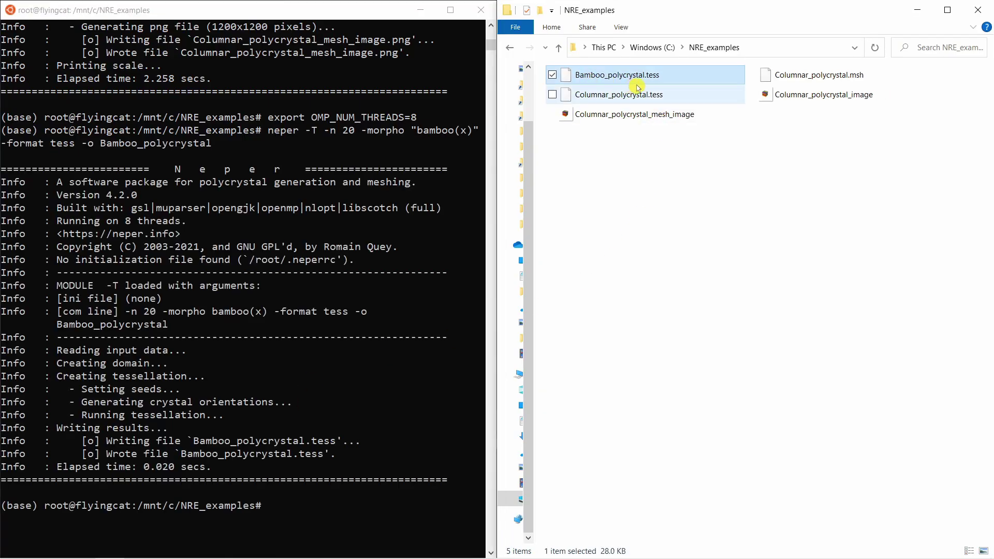
key("alt+Tab")
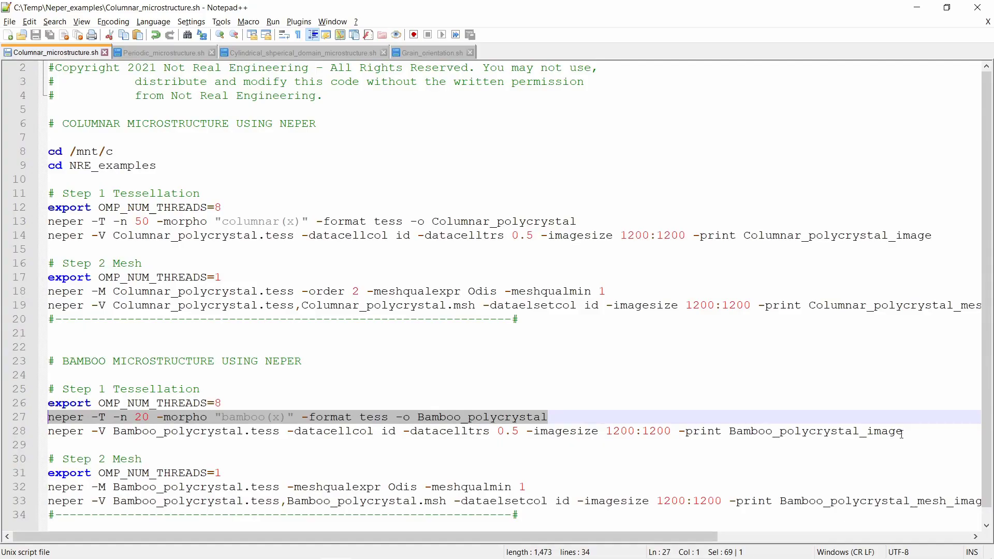
Step: Render the bamboo tessellation from line 28 to Bamboo_polycrystal_image.png
left_click_drag(903, 432, 366, 417)
left_click(907, 432)
left_click_drag(906, 432, 48, 431)
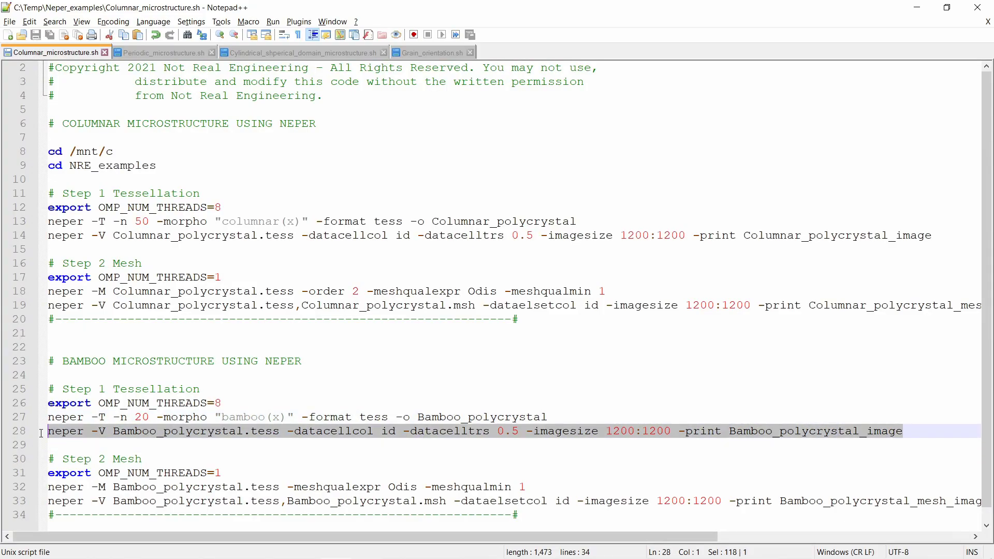
key("ctrl+c")
key("alt+Tab")
right_click(338, 261)
key("Return")
left_click(792, 76)
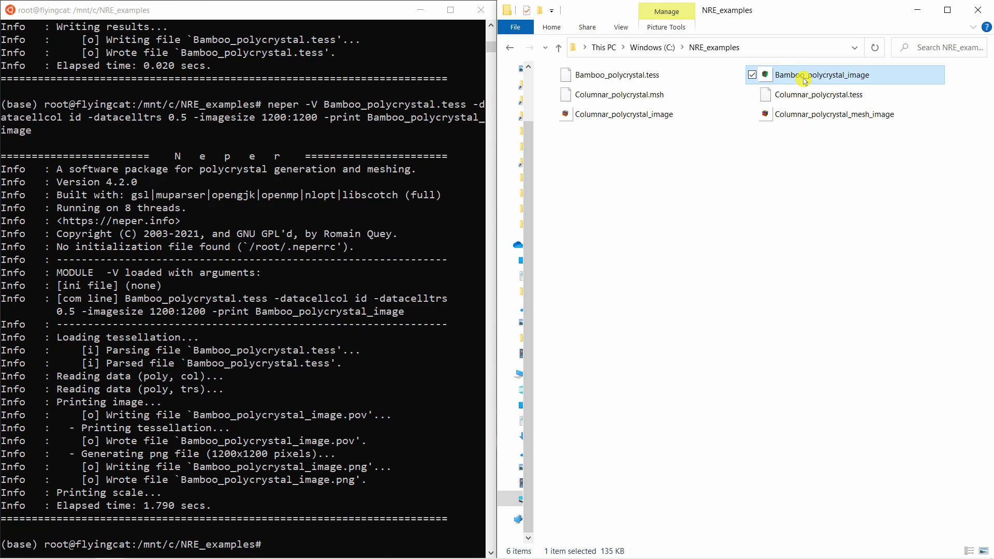
Step: View Bamboo_polycrystal_image.png in Photos, flipping to the columnar image and back, then leave the viewer
double_click(804, 82)
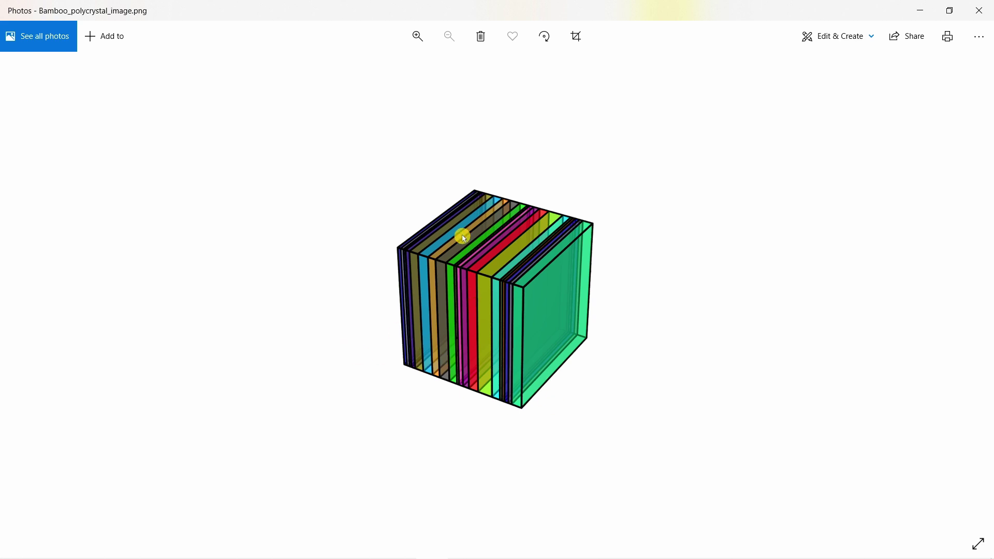
key("Right")
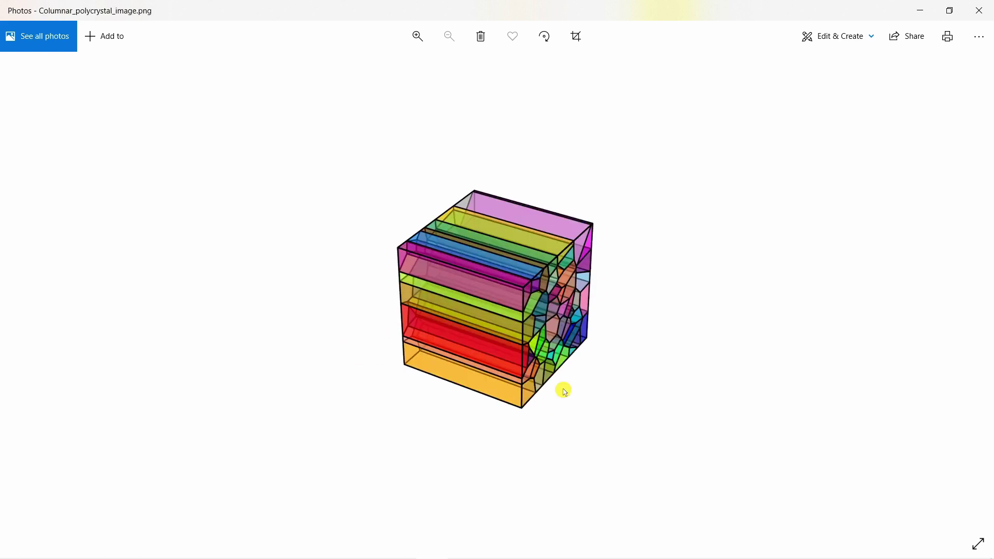
key("Left")
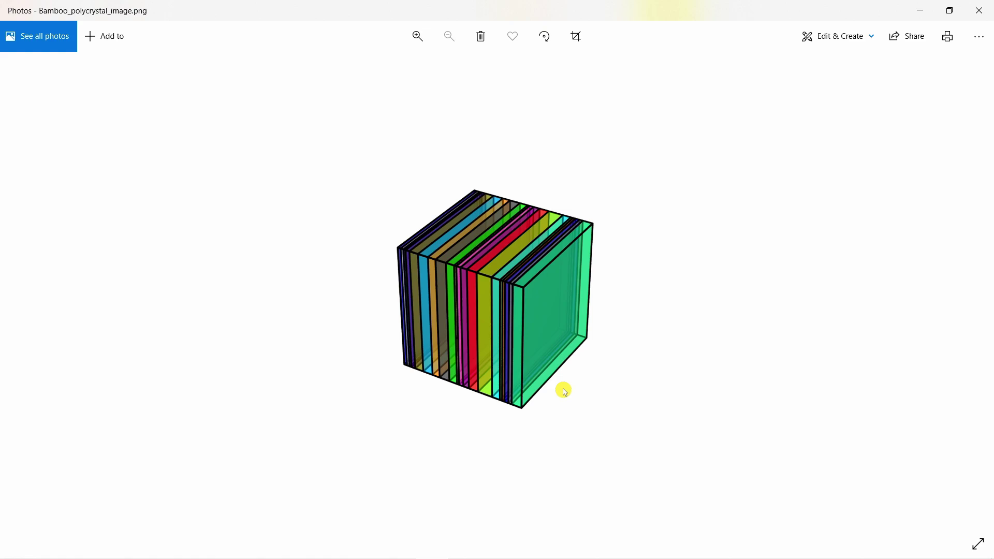
key("alt+Tab")
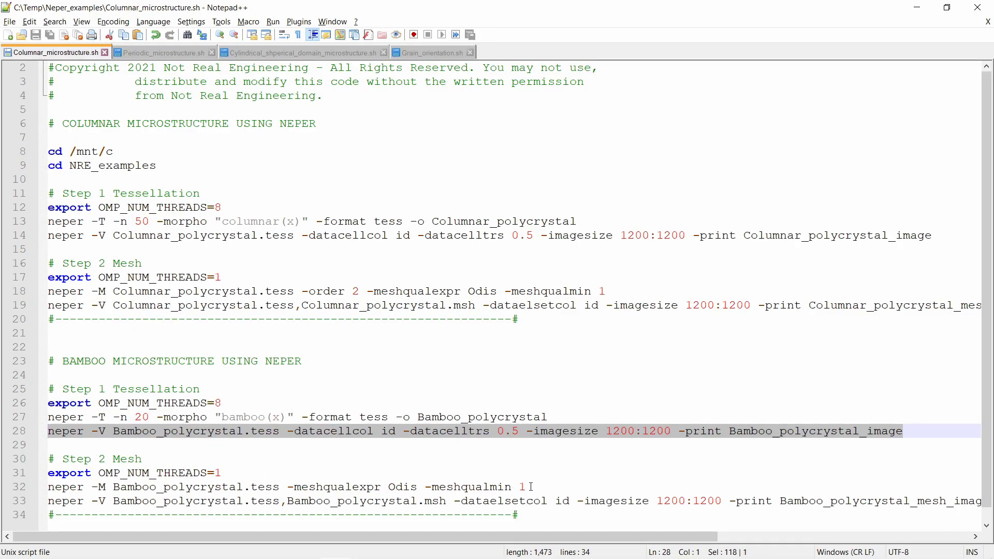
Step: Point to the bamboo meshing command on line 32 of the Neper script
left_click(287, 487)
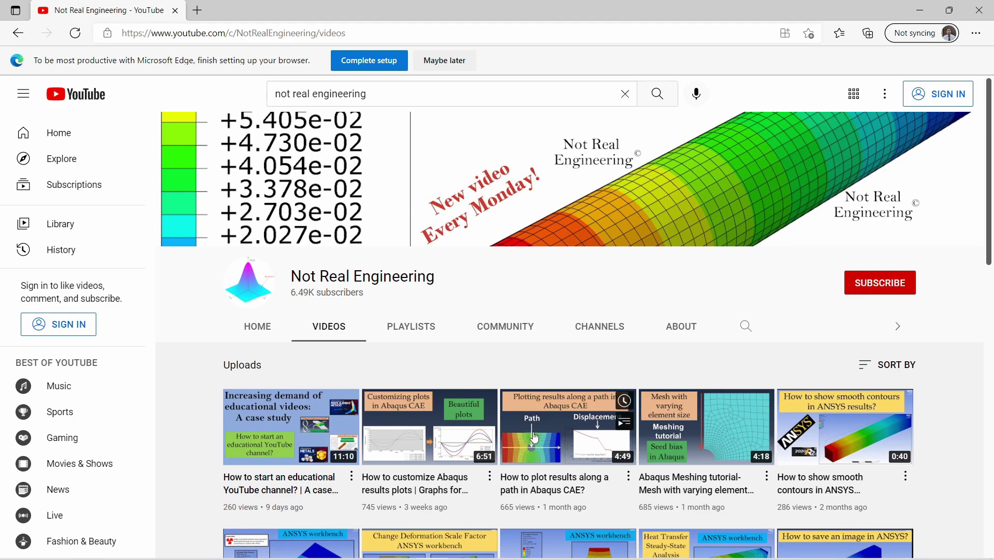
Step: Browse the channel's uploads, then open the Neper Tutorials playlist from the Playlists tab
scroll(634, 414, "down", 7)
scroll(634, 423, "down", 5)
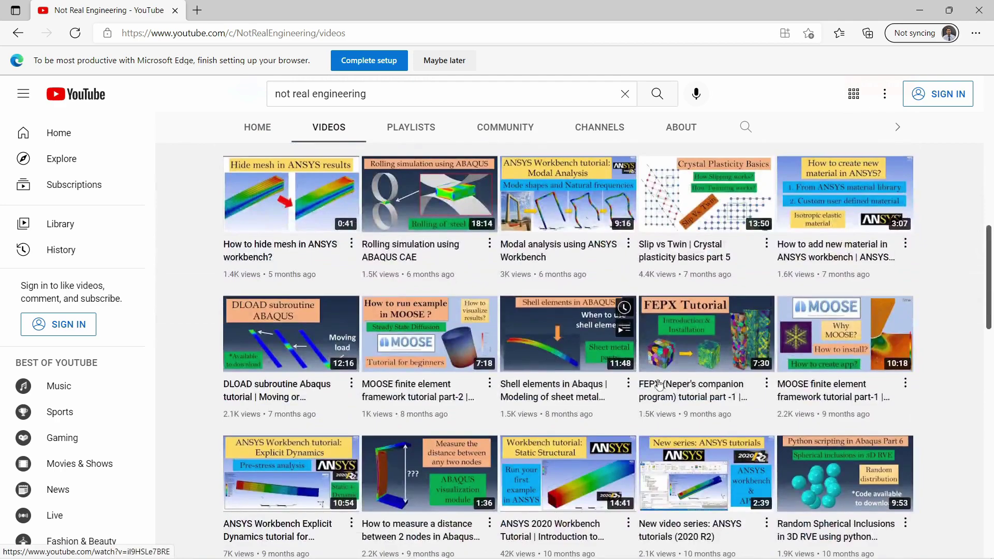
scroll(625, 395, "down", 5)
scroll(625, 394, "up", 8)
scroll(595, 414, "up", 7)
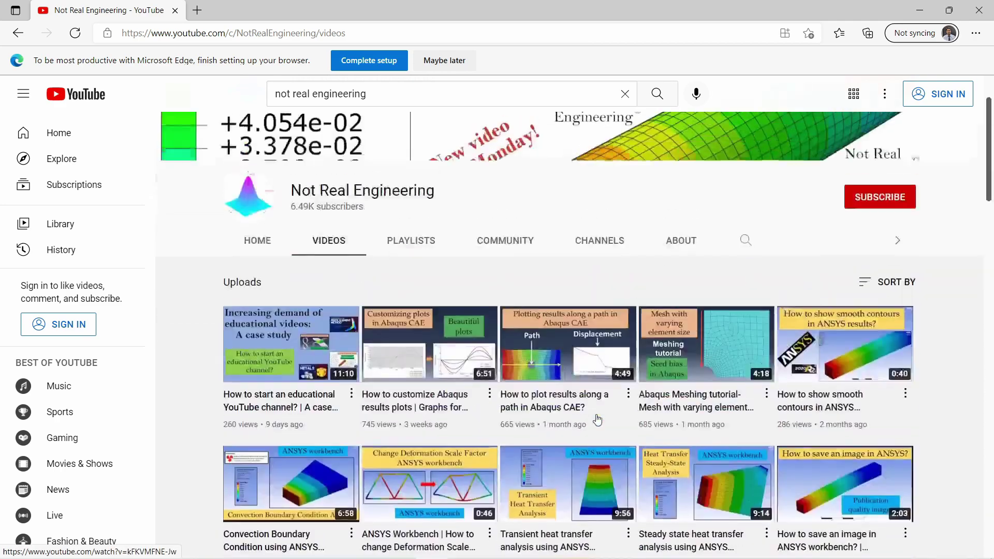
scroll(518, 378, "up", 2)
left_click(427, 331)
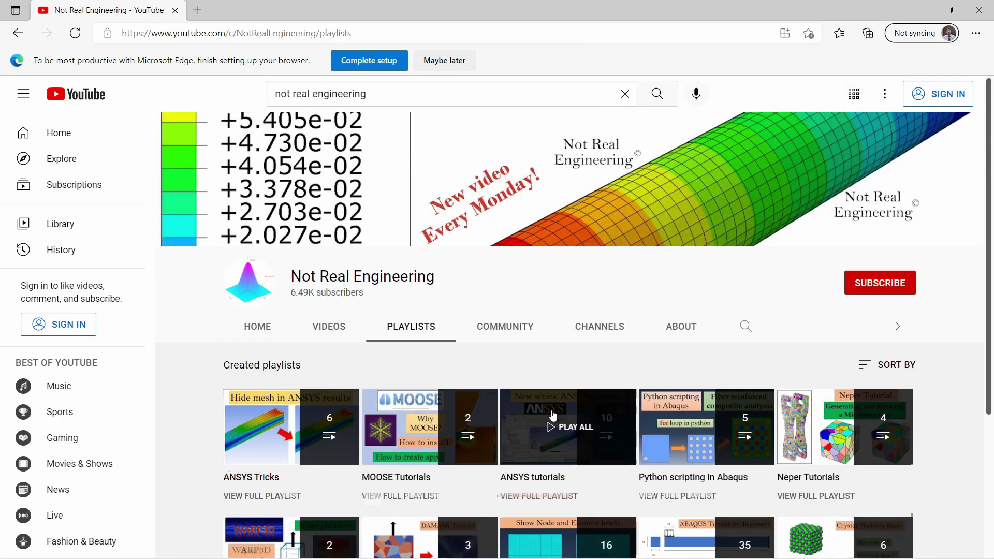
scroll(550, 445, "down", 4)
mouse_move(845, 355)
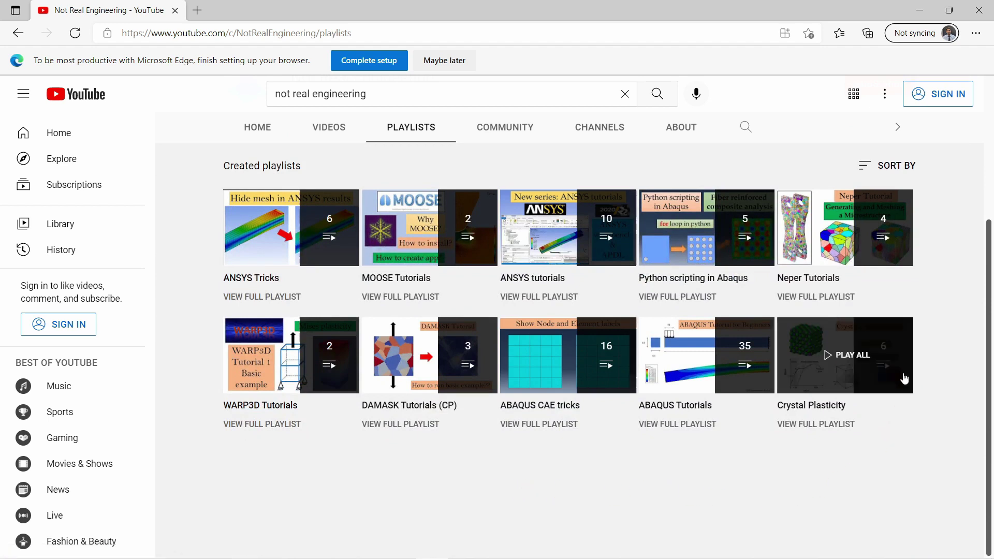
left_click(837, 288)
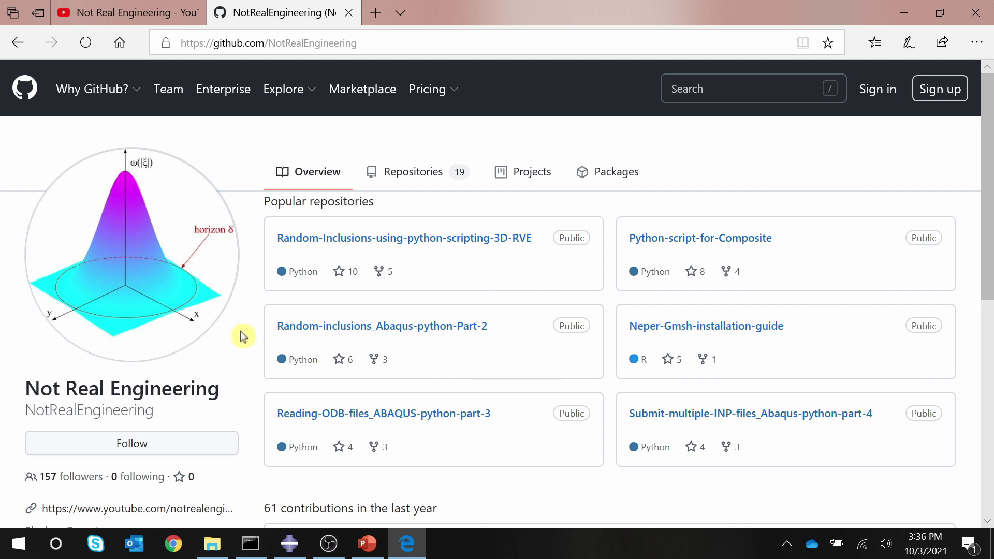
Step: Switch from the GitHub tab back to the YouTube channel's videos page
key("ctrl+shift+Tab")
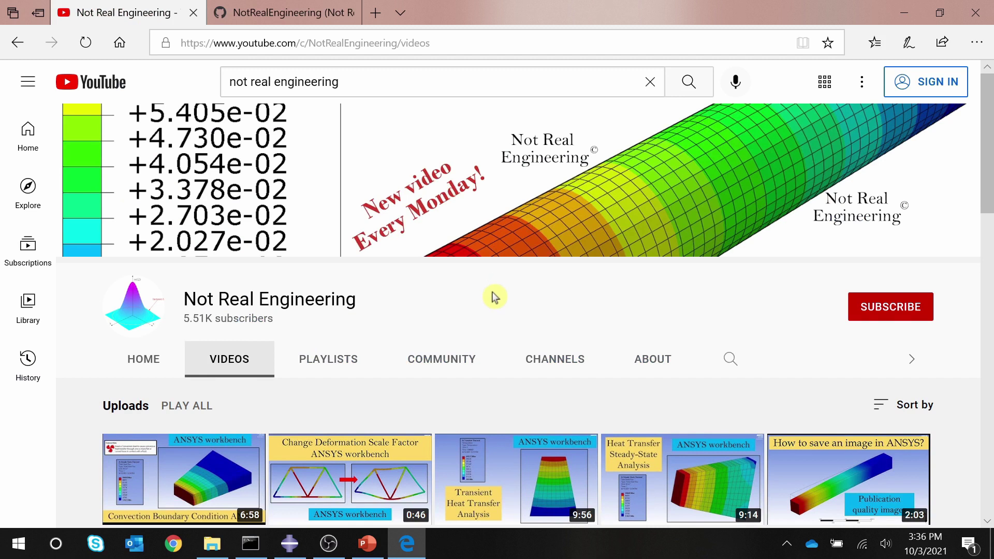